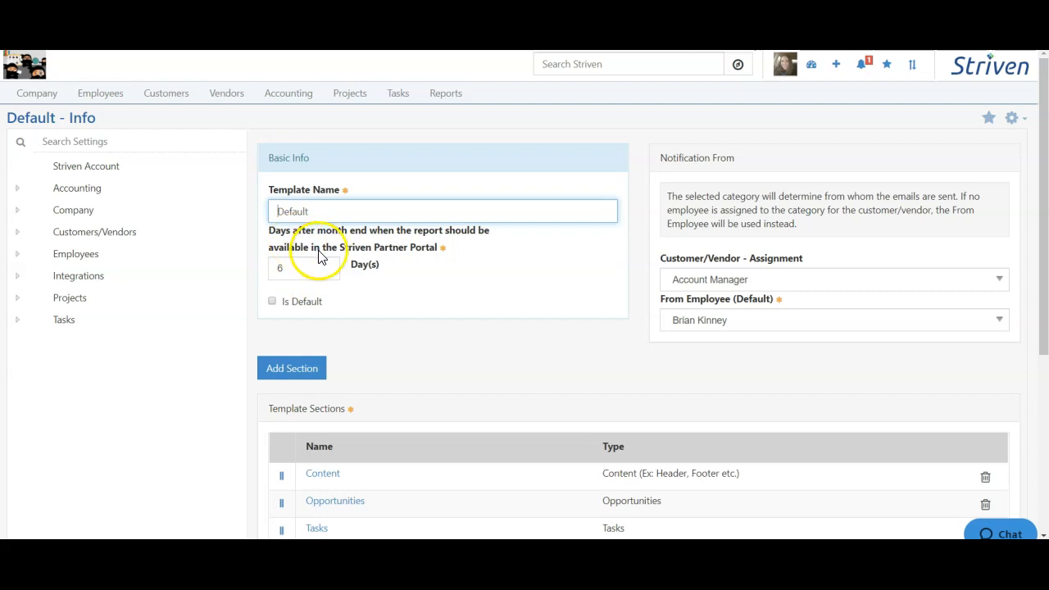
# - Mark the statement template being edited as the default template
pyautogui.doubleClick(318, 269)
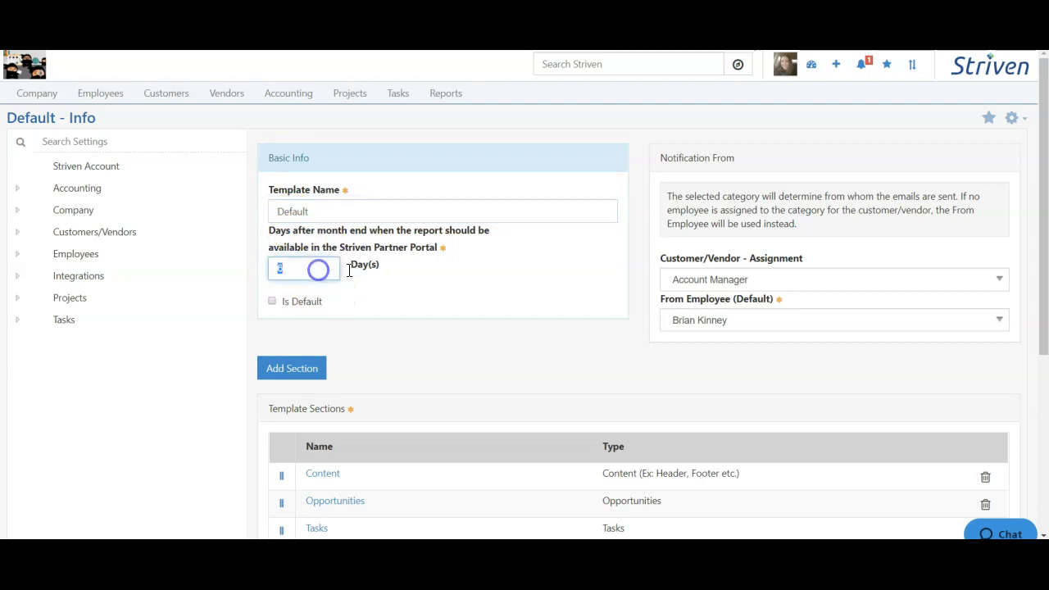
pyautogui.click(299, 303)
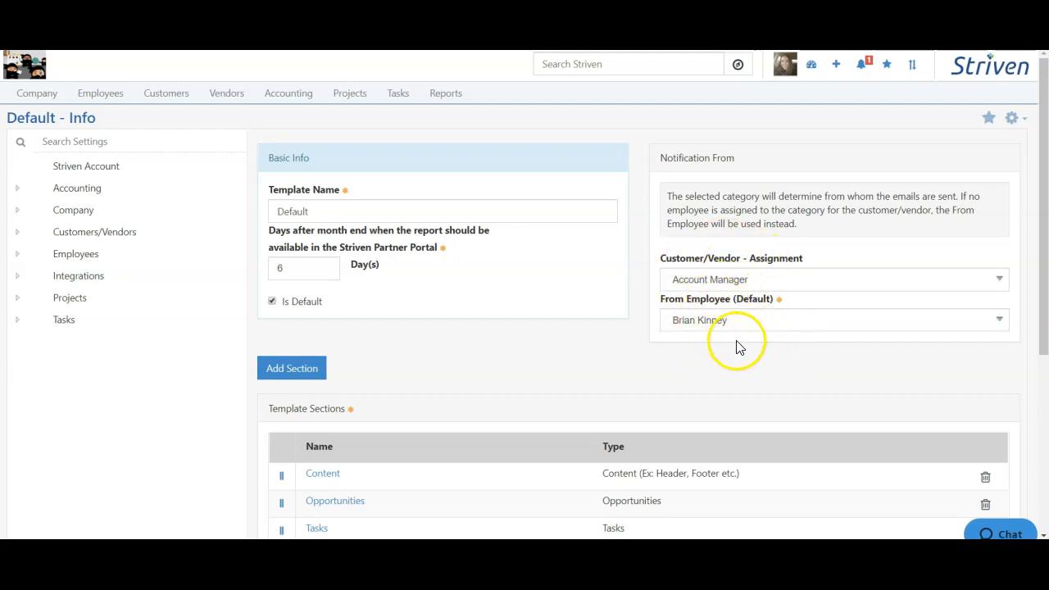
# - Open the template's Content section and review its layout and the available merge fields
pyautogui.scroll(-3, 446, 344)
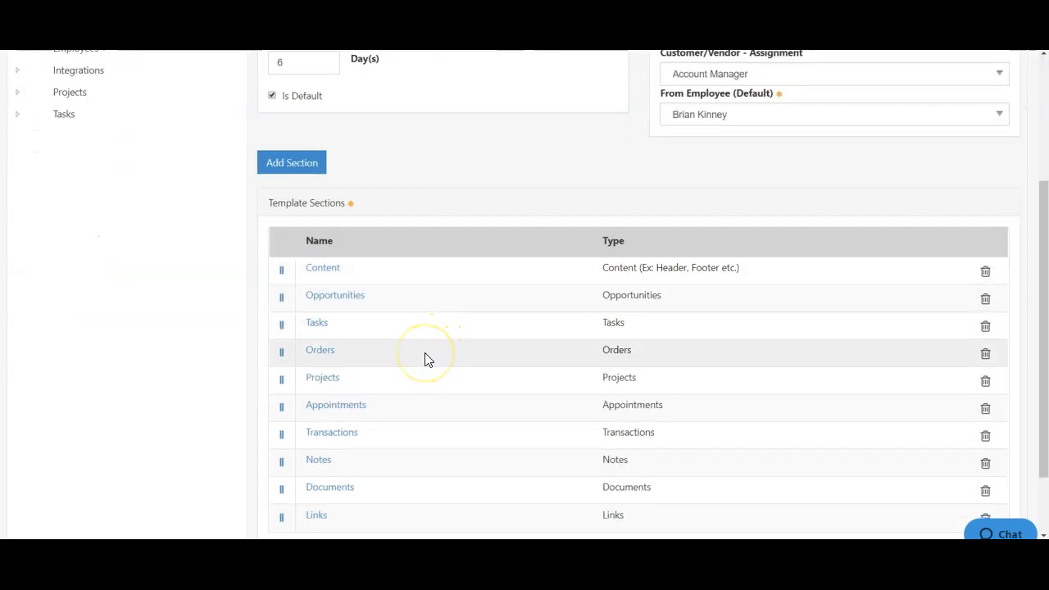
pyautogui.click(334, 276)
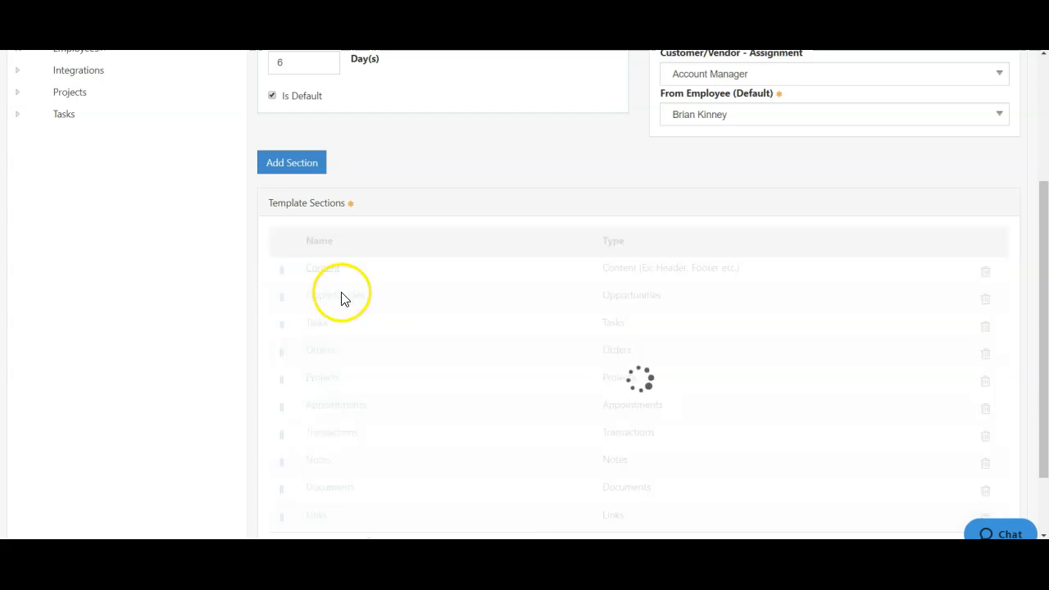
pyautogui.scroll(-2, 369, 410)
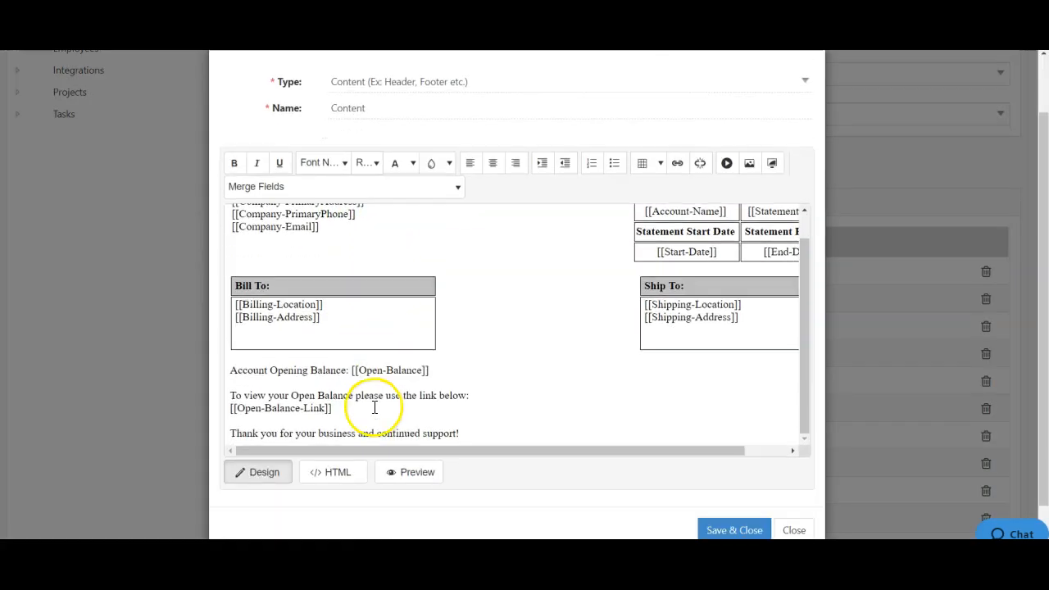
pyautogui.scroll(1, 372, 318)
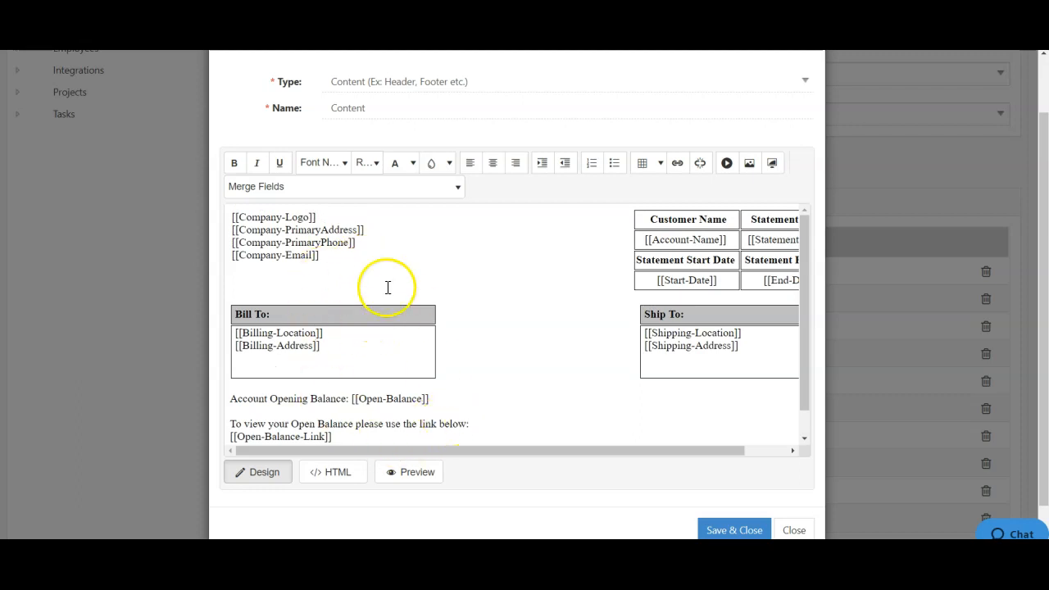
pyautogui.click(418, 187)
pyautogui.scroll(-5, 394, 358)
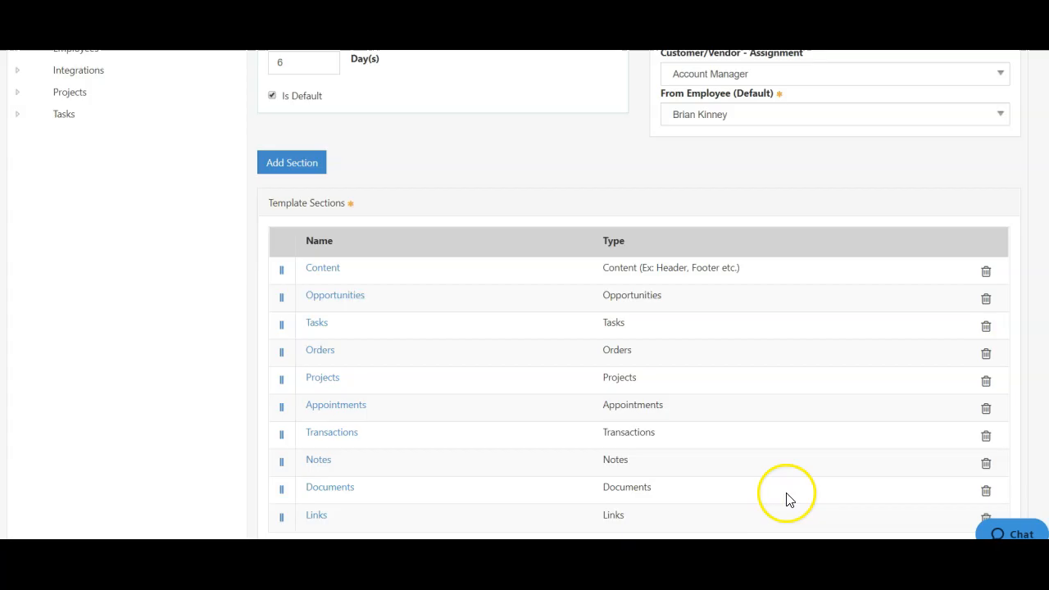
# - Check which section types can be added to the template, closing the new section without adding it
pyautogui.scroll(-1, 574, 352)
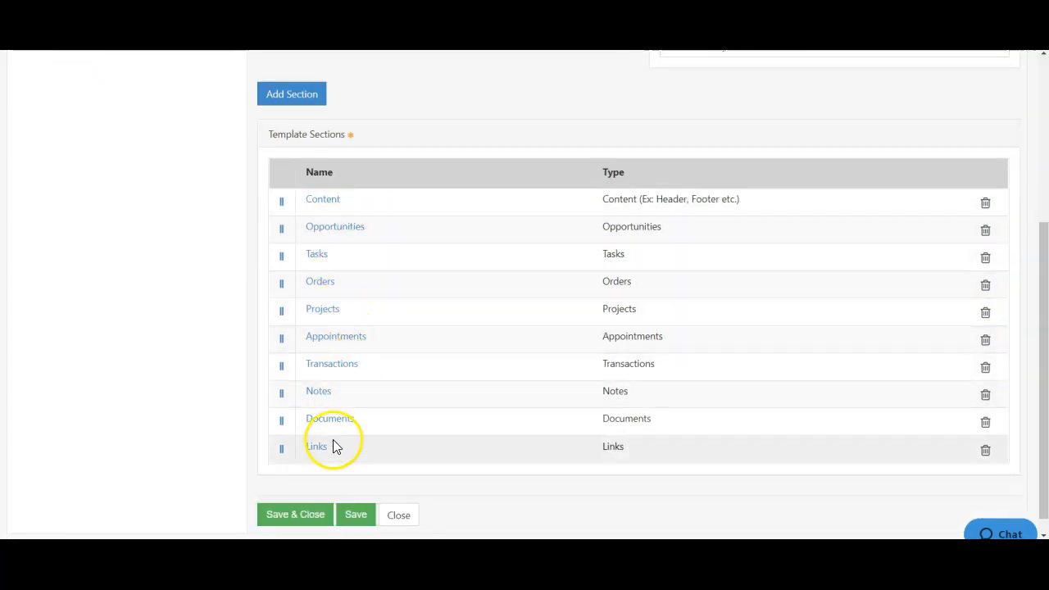
pyautogui.click(298, 96)
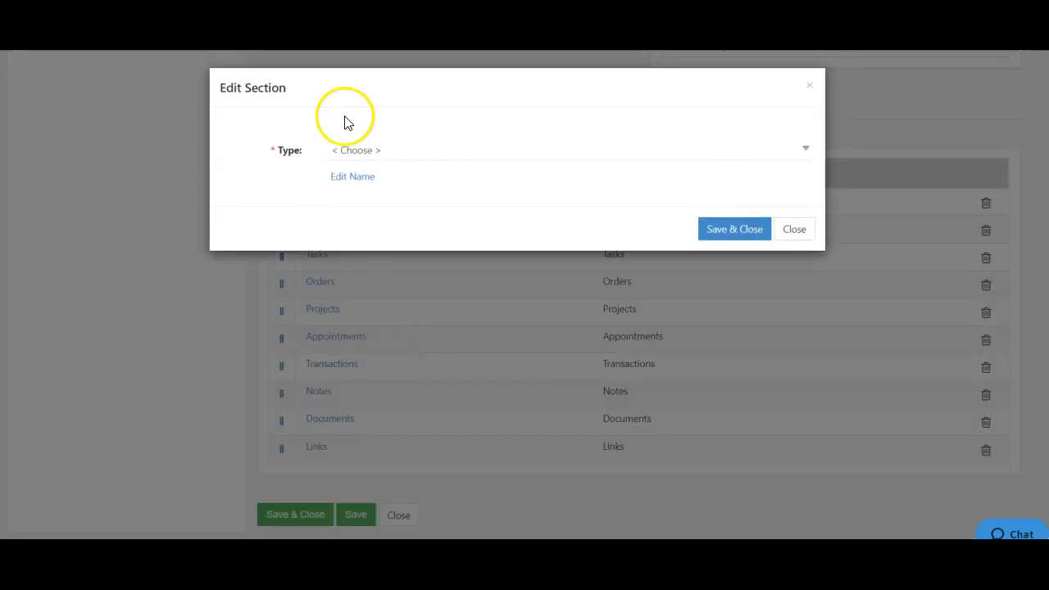
pyautogui.click(370, 148)
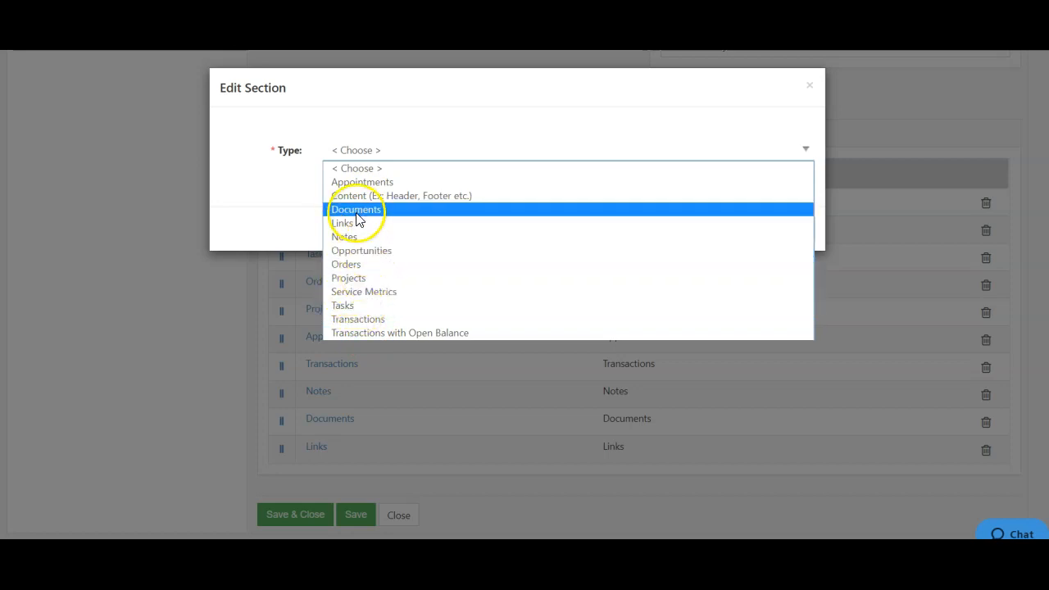
pyautogui.click(364, 110)
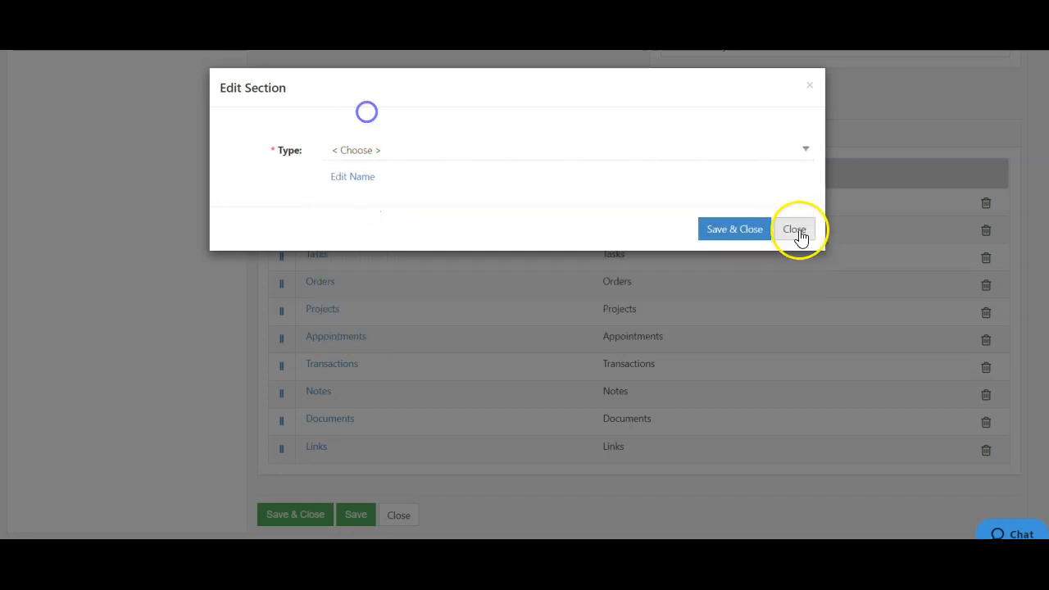
pyautogui.click(796, 229)
# - Move the Opportunities section below Orders in the template sections, and save and close the template
pyautogui.moveTo(282, 228); pyautogui.dragTo(275, 295)
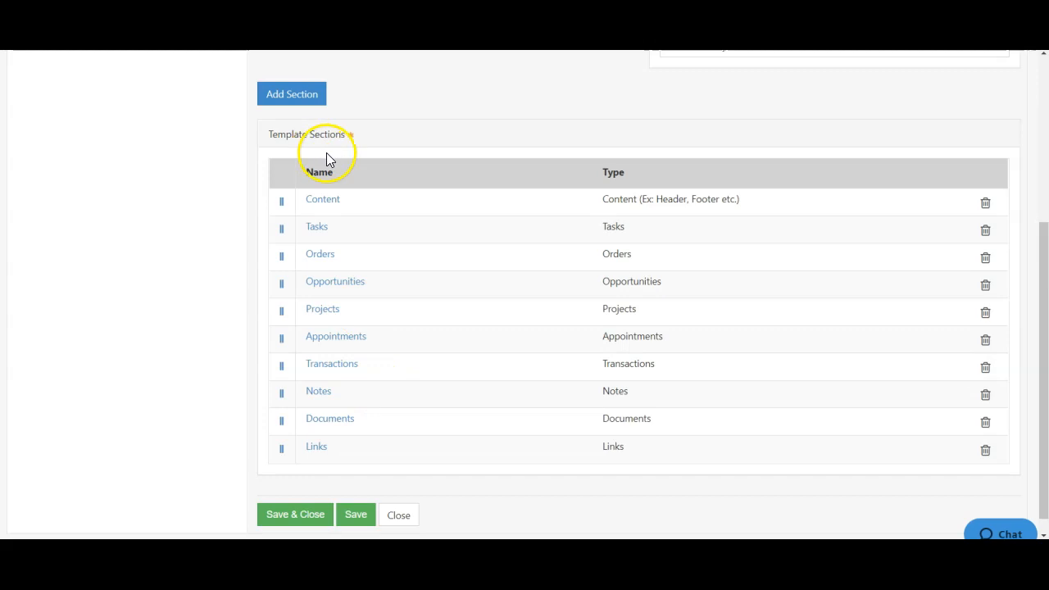
pyautogui.click(312, 523)
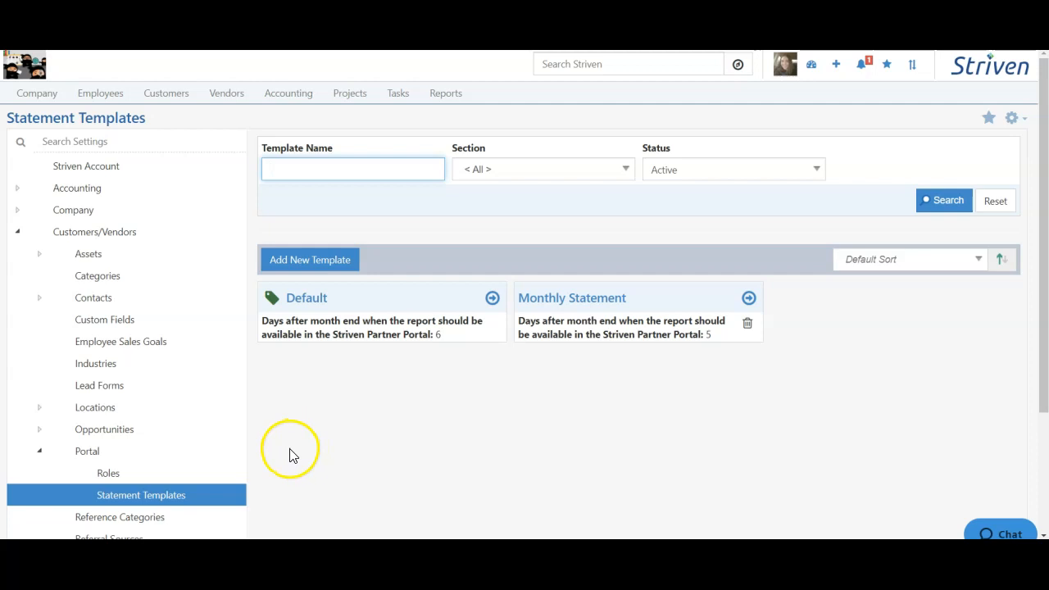
# - Open the Monthly Statements page in the AR area of the Betty's Bakery customer record
pyautogui.click(169, 96)
pyautogui.click(176, 141)
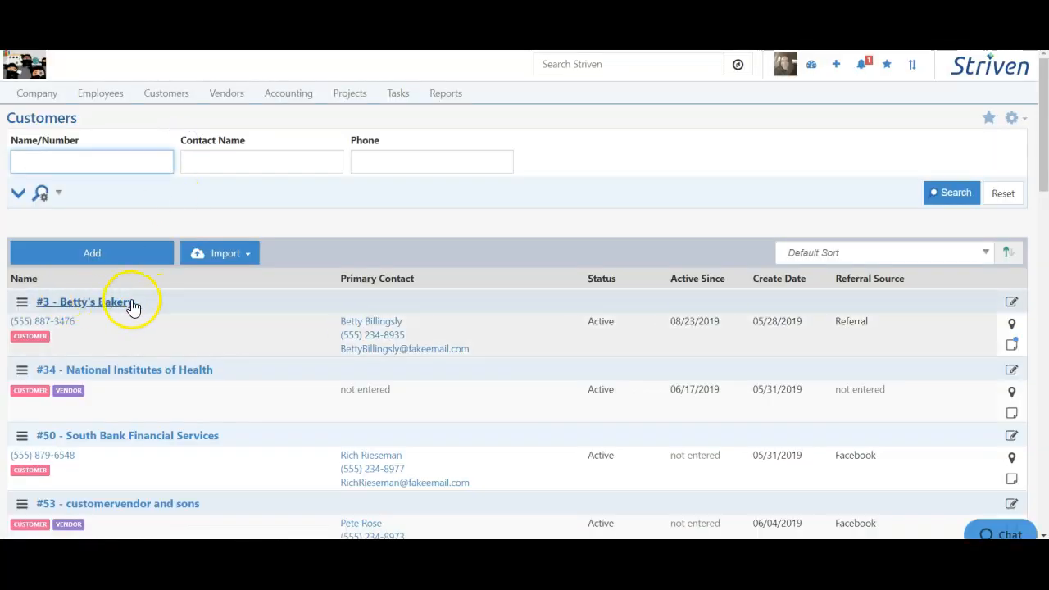
pyautogui.click(103, 303)
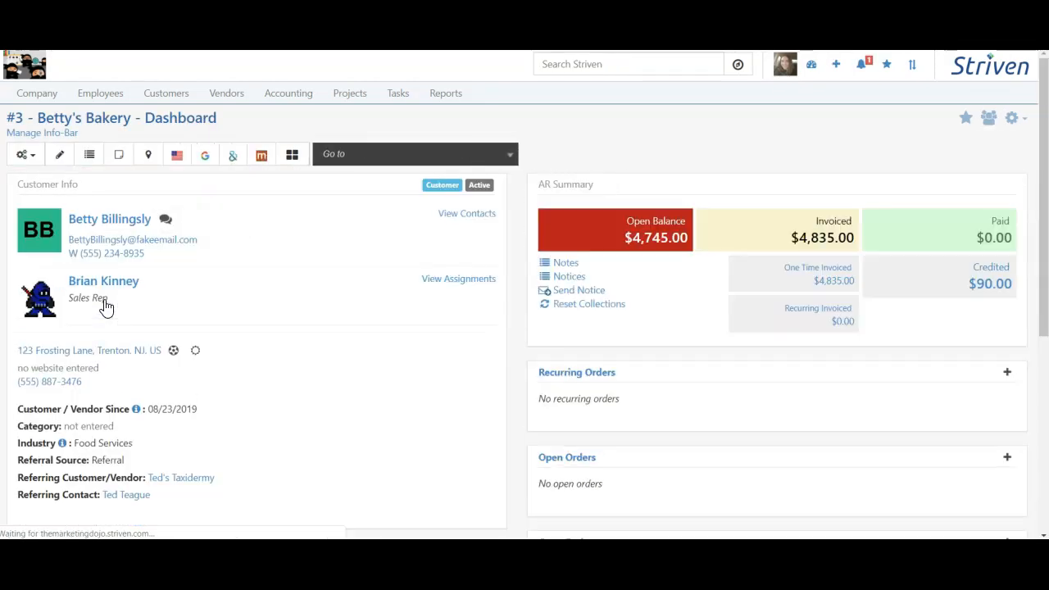
pyautogui.click(334, 156)
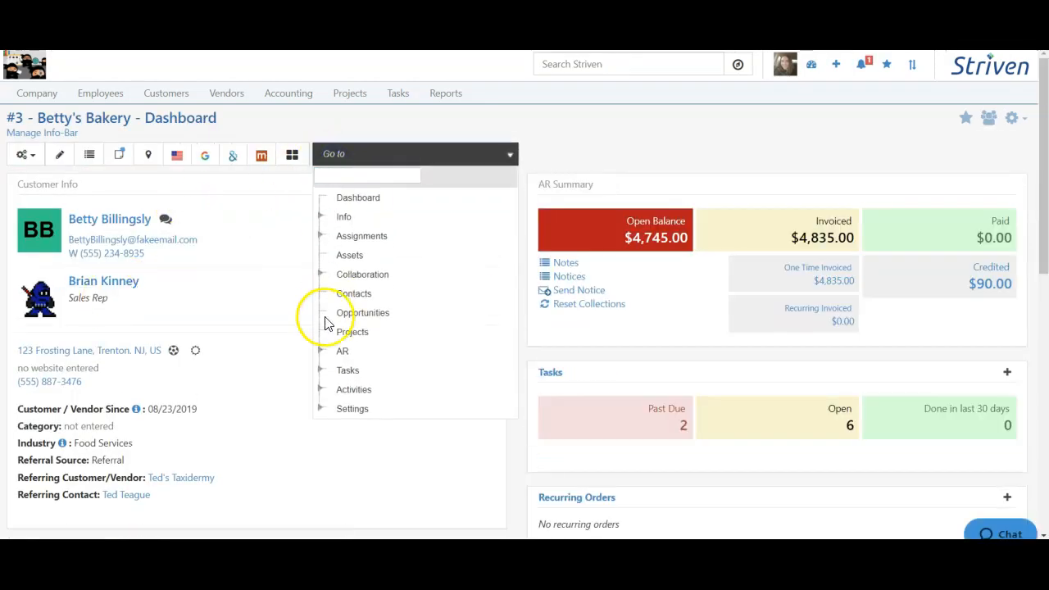
pyautogui.click(320, 351)
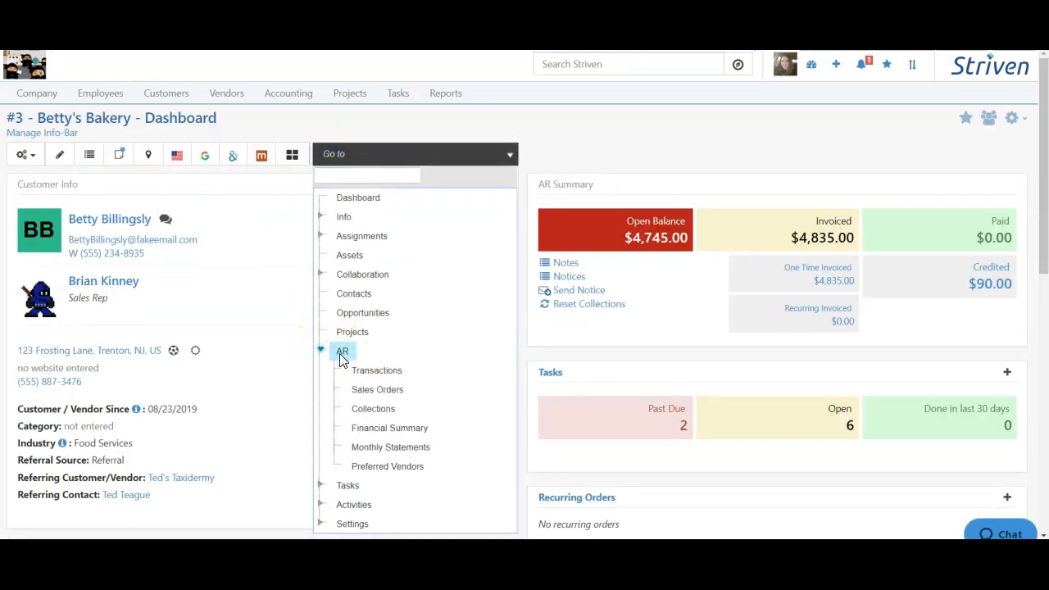
pyautogui.click(360, 451)
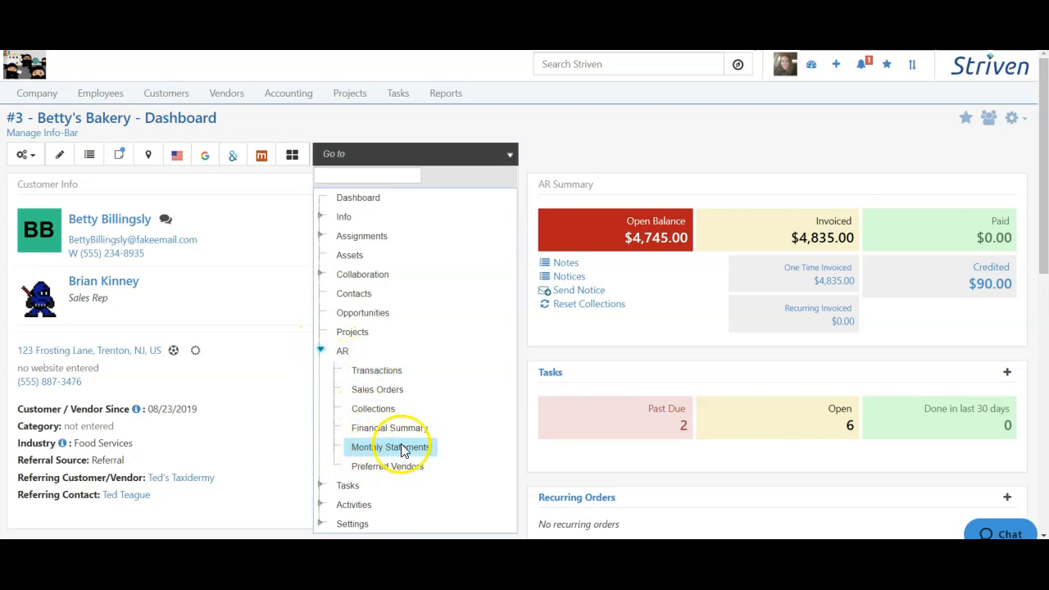
pyautogui.click(402, 451)
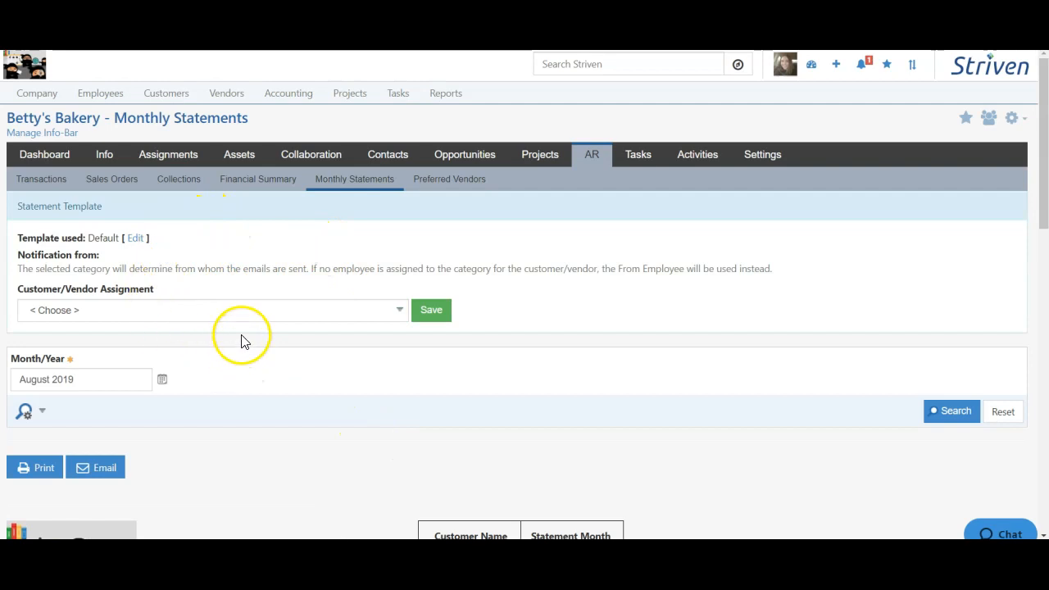
# - Select Account Manager as the customer/vendor assignment that statement notifications are sent from
pyautogui.click(153, 315)
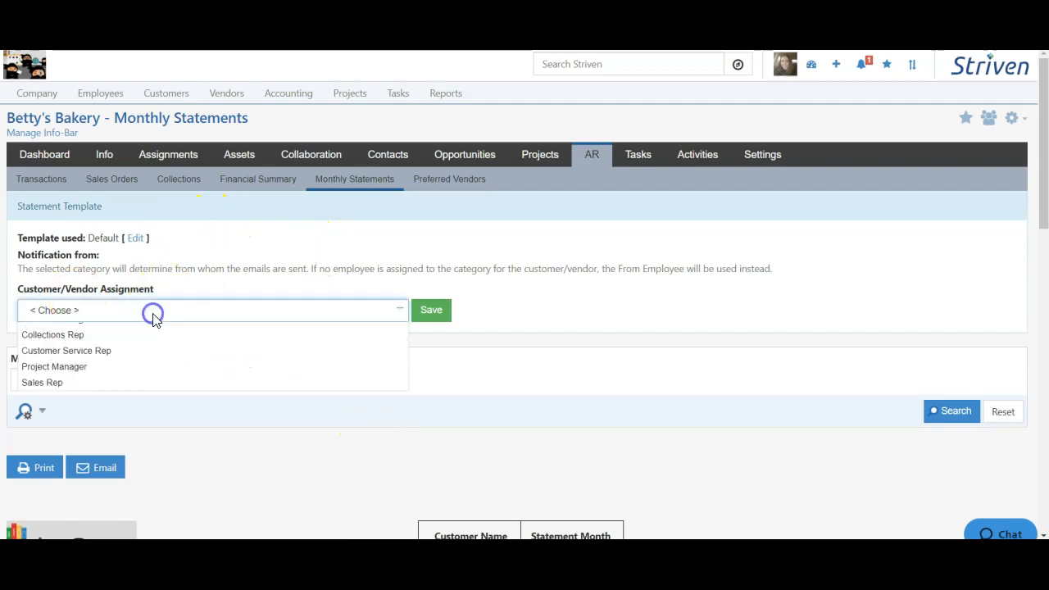
pyautogui.click(111, 351)
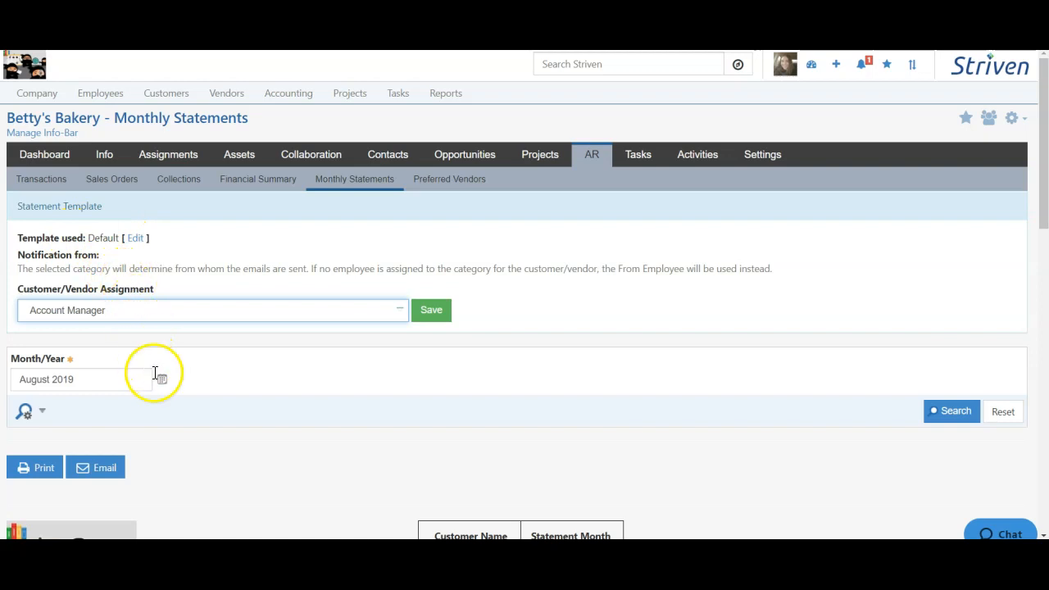
# - Choose August 2019 as the statement month and review the sections of the Betty's Bakery statement
pyautogui.scroll(-3, 227, 335)
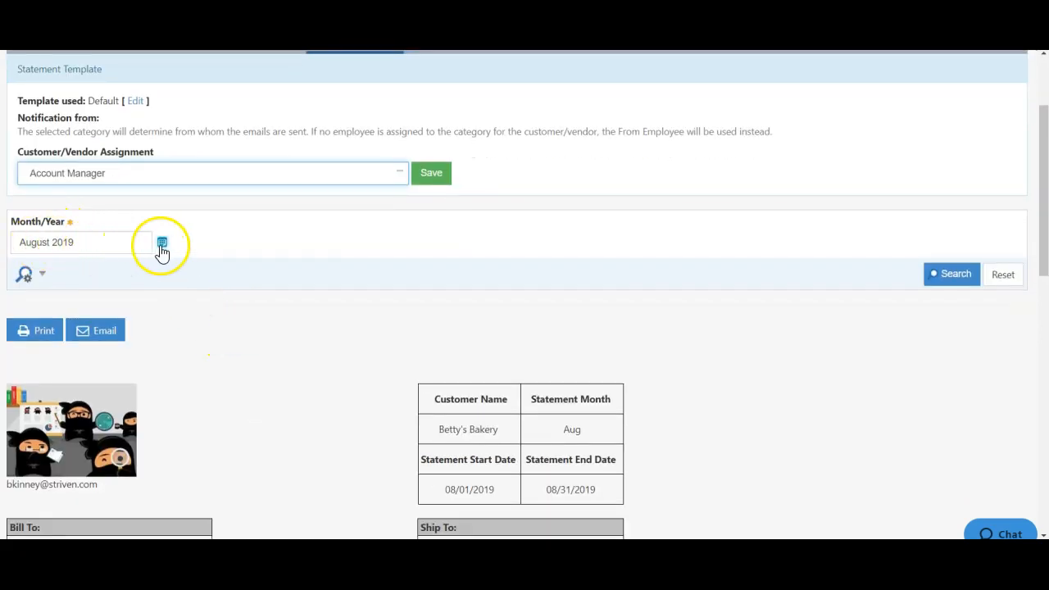
pyautogui.click(163, 245)
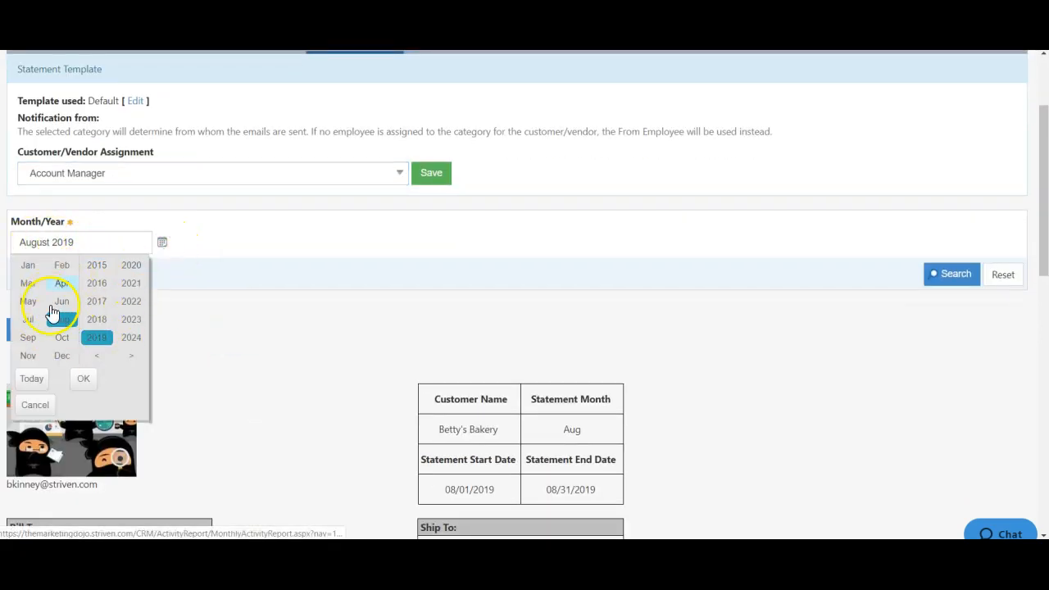
pyautogui.click(83, 378)
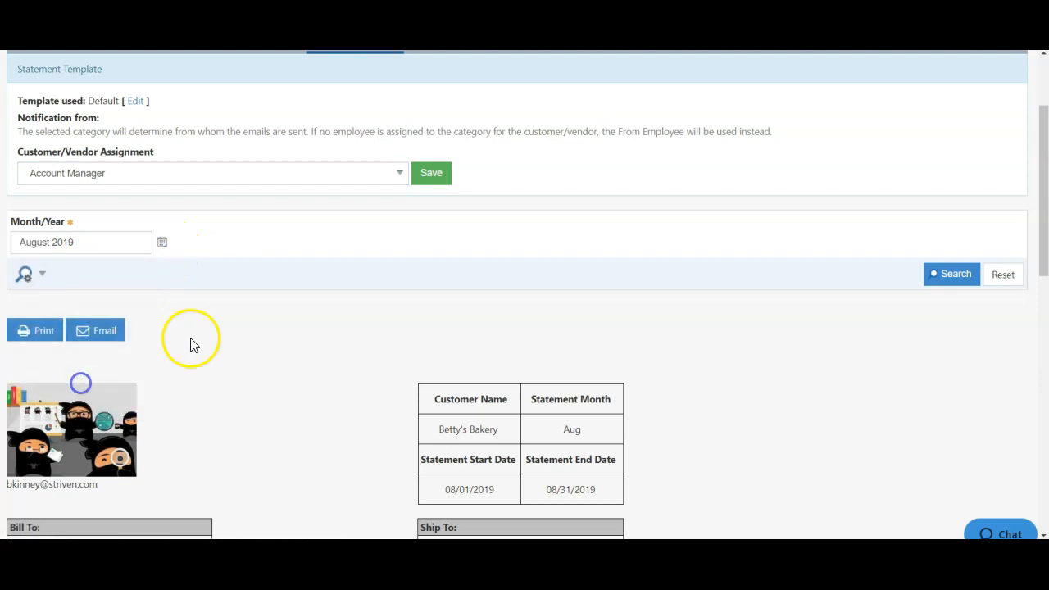
pyautogui.scroll(-7, 274, 380)
pyautogui.scroll(-6, 274, 364)
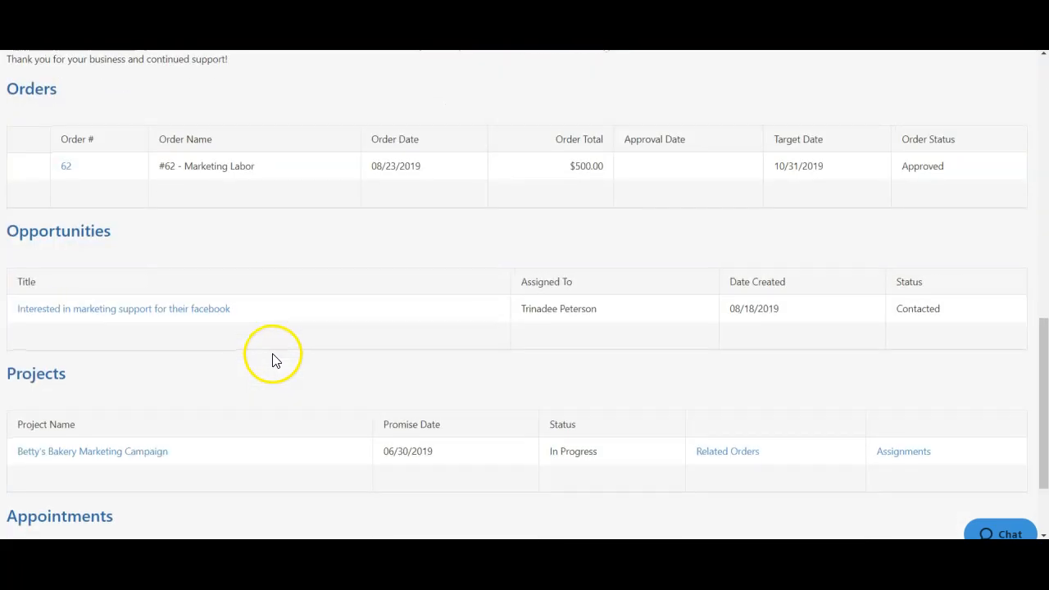
pyautogui.scroll(9, 281, 454)
pyautogui.scroll(5, 274, 456)
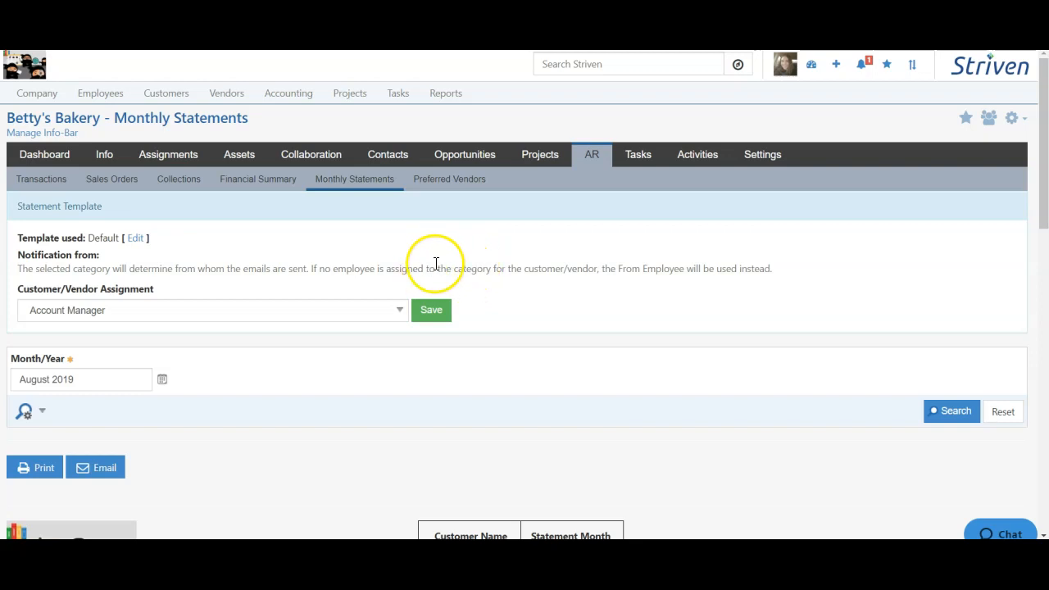
# - Open the list of monthly statement requests for customers and start a new request
pyautogui.click(159, 97)
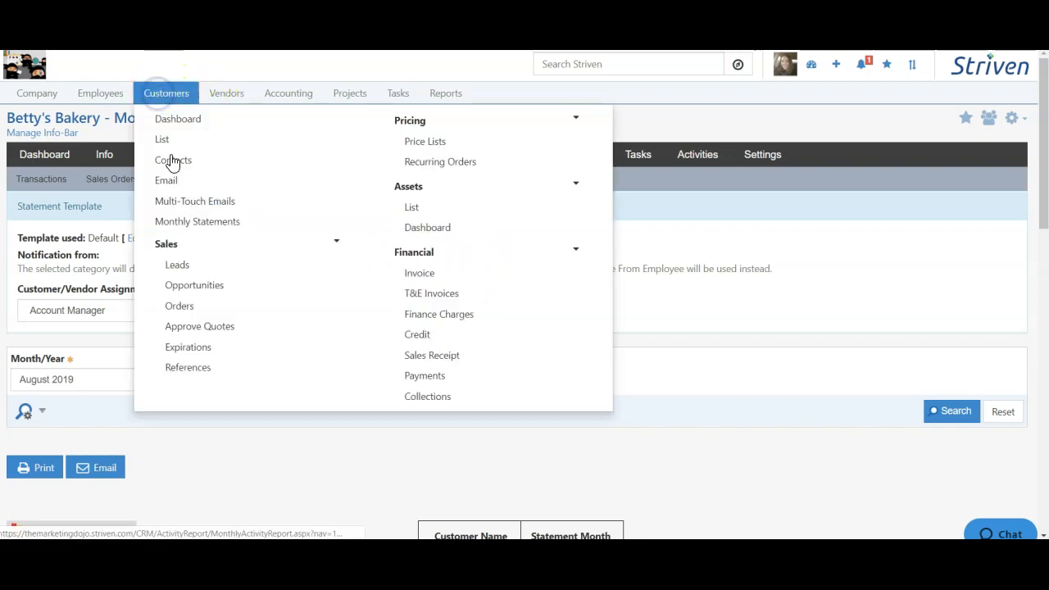
pyautogui.click(238, 223)
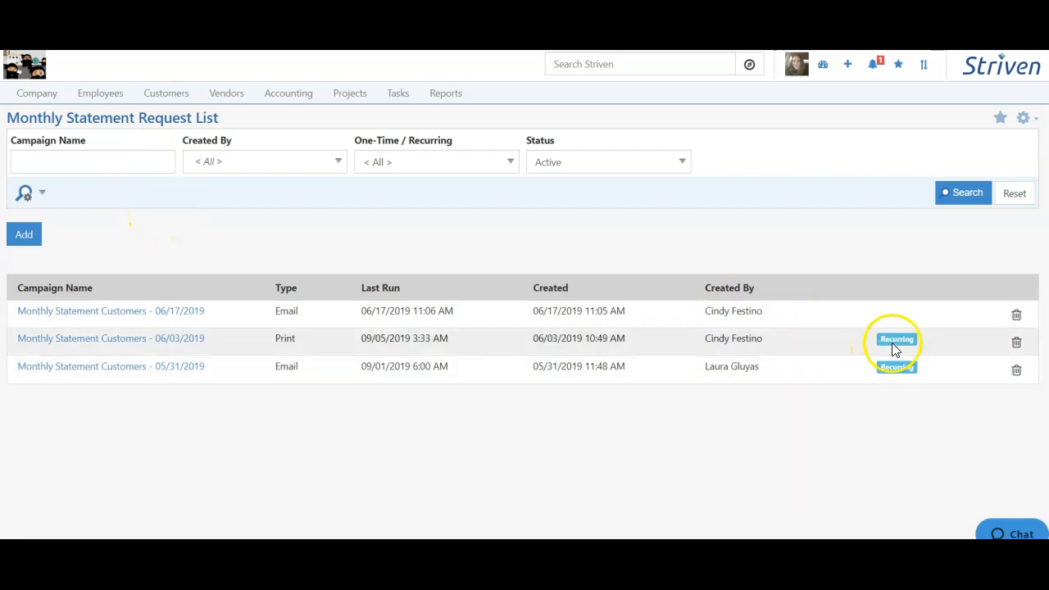
pyautogui.click(26, 241)
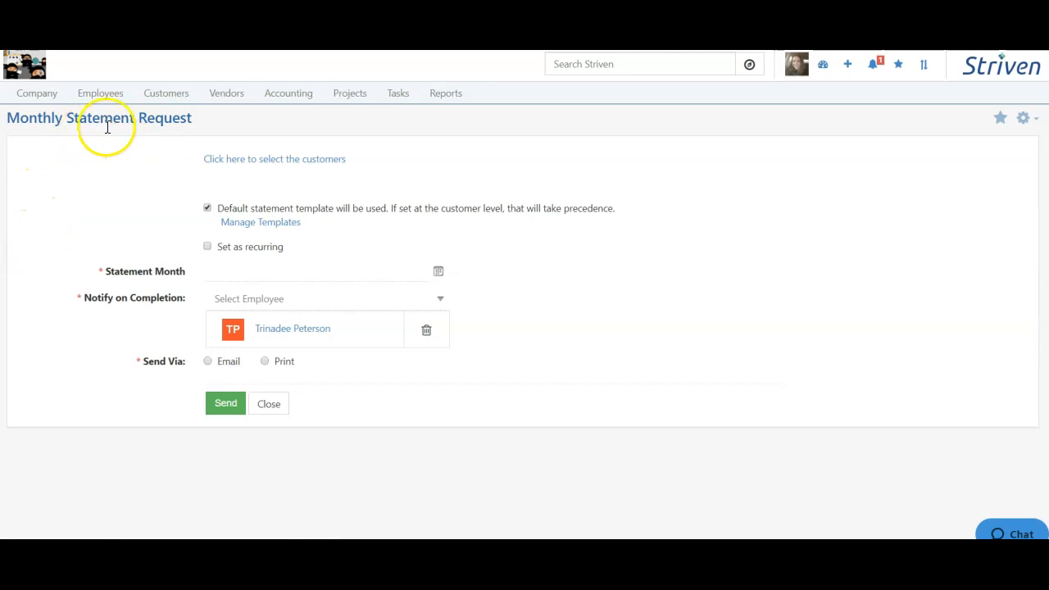
# - Filter the customers for the statement request by customer status equal to Prospect or Active
pyautogui.click(273, 162)
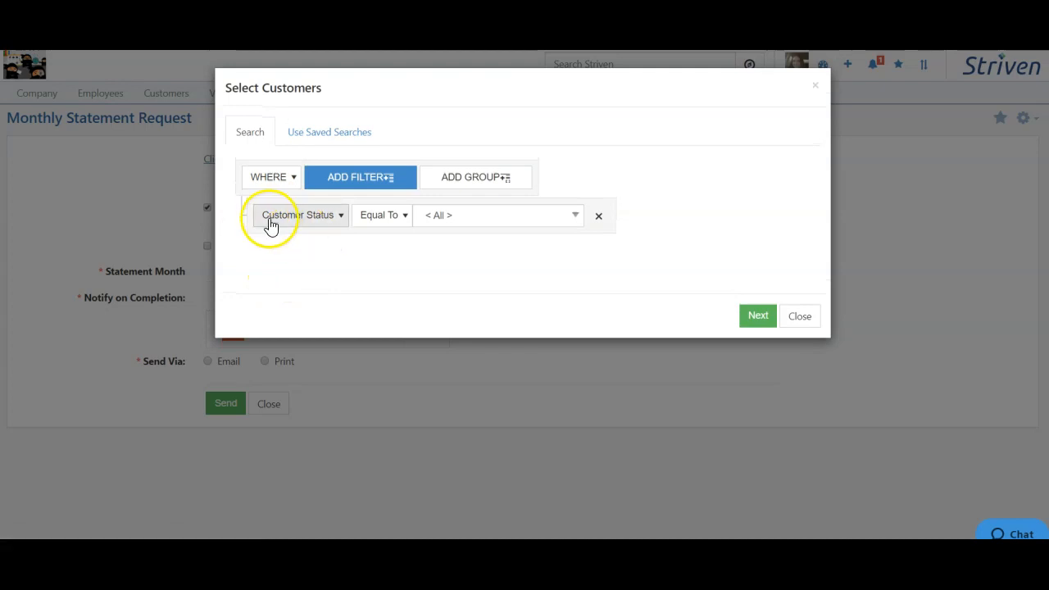
pyautogui.click(457, 216)
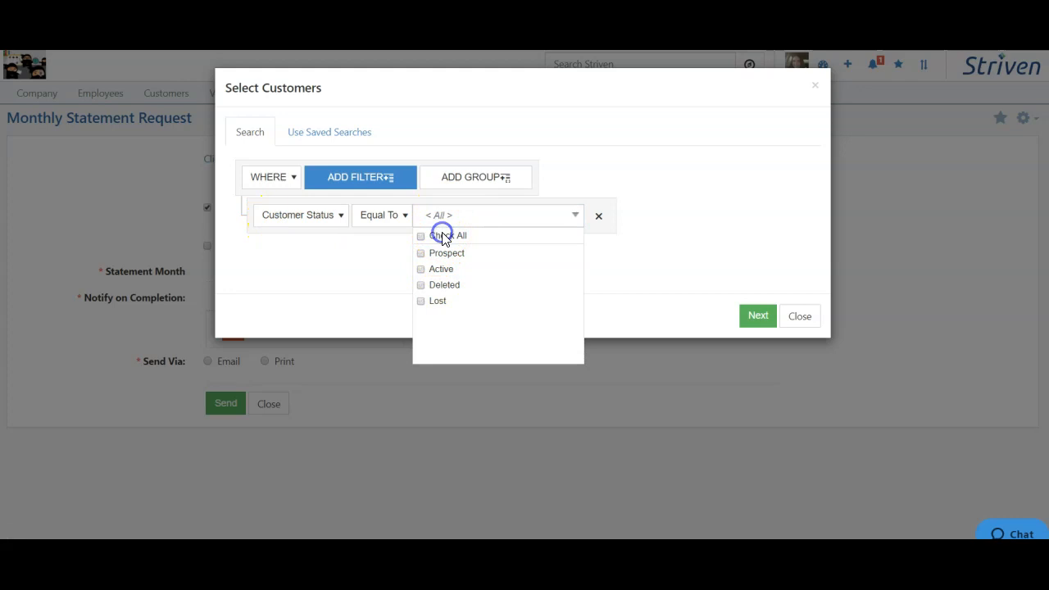
pyautogui.click(441, 269)
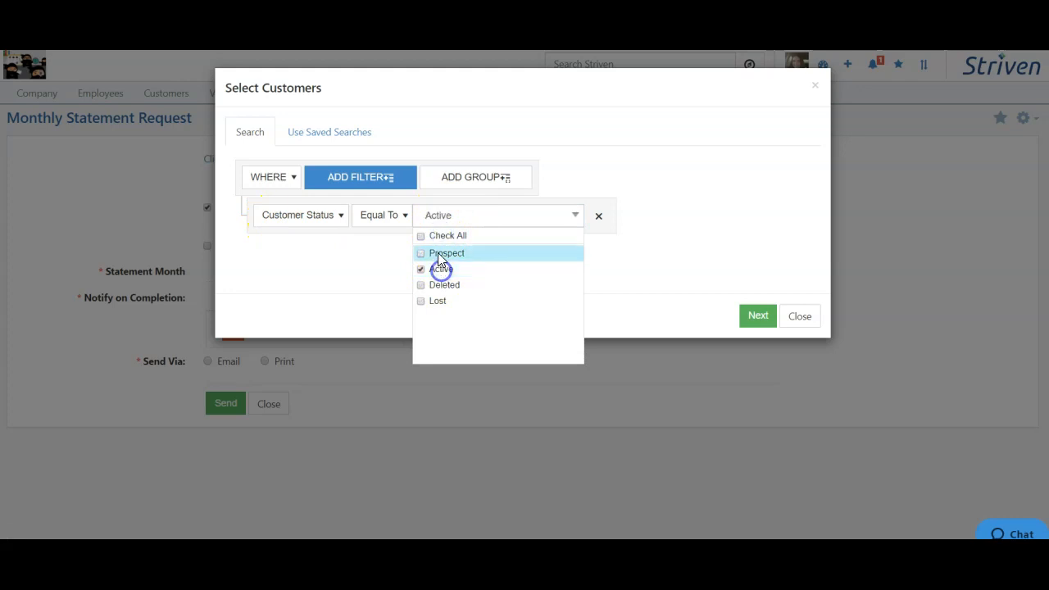
pyautogui.click(320, 261)
# - Add a second customer filter, browse the fields available for it, and remove the extra filter
pyautogui.click(358, 184)
pyautogui.click(312, 256)
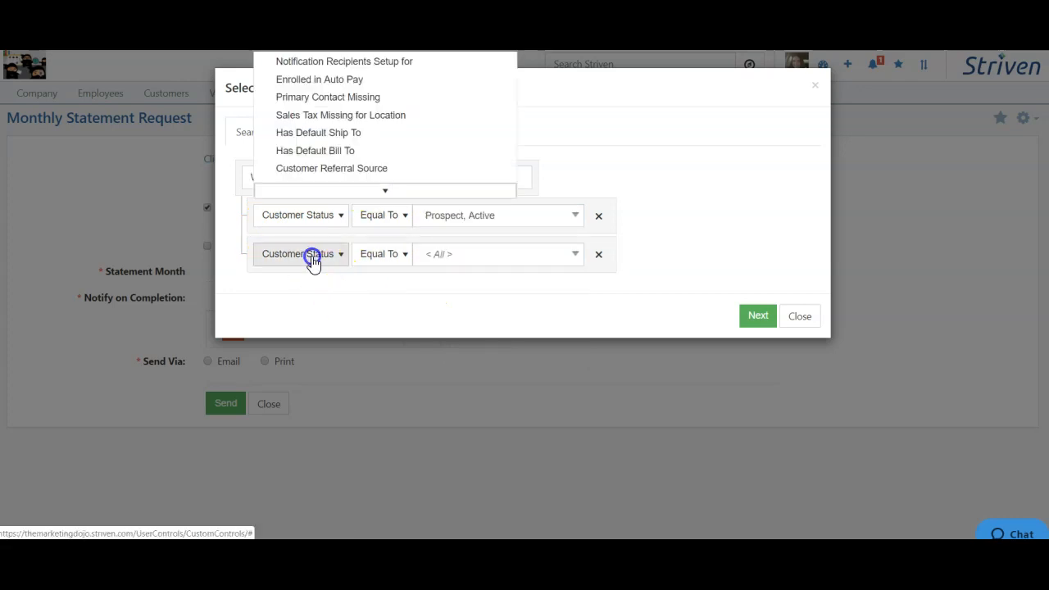
pyautogui.scroll(-5, 323, 356)
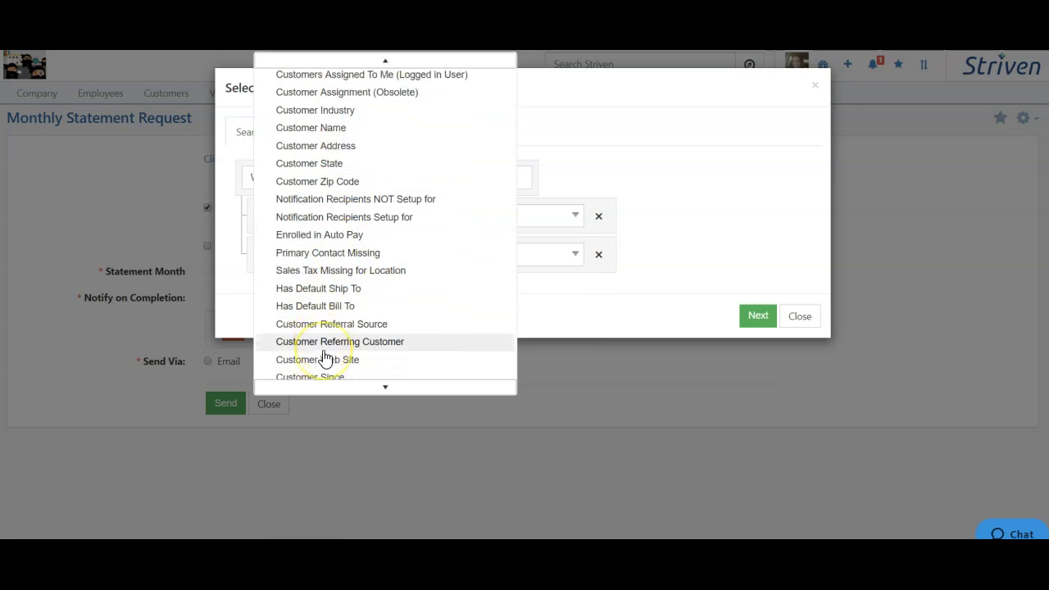
pyautogui.scroll(-4, 320, 374)
pyautogui.scroll(4, 316, 365)
pyautogui.scroll(5, 312, 358)
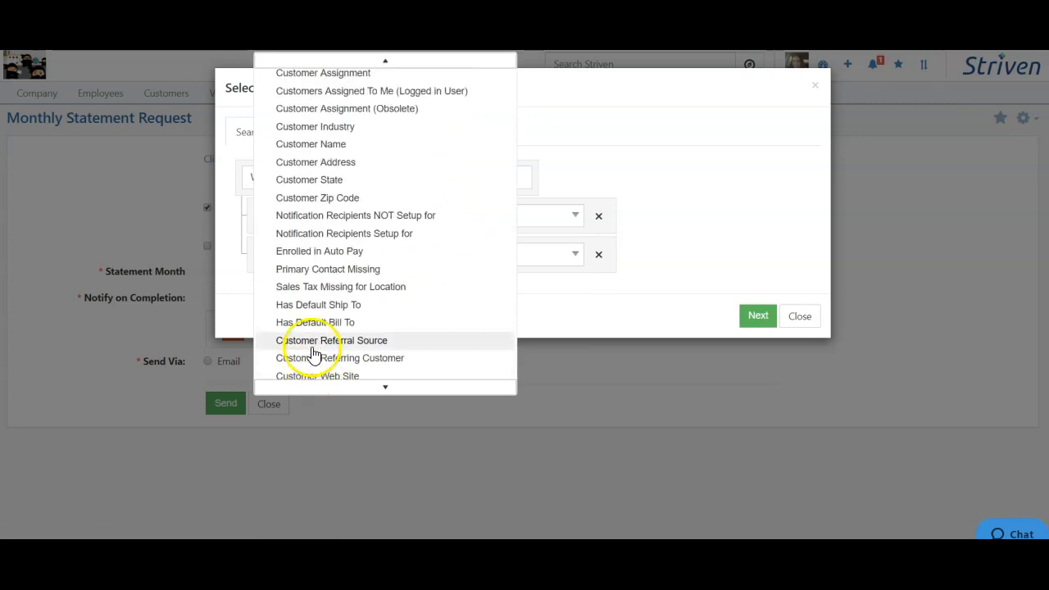
pyautogui.scroll(-1, 336, 385)
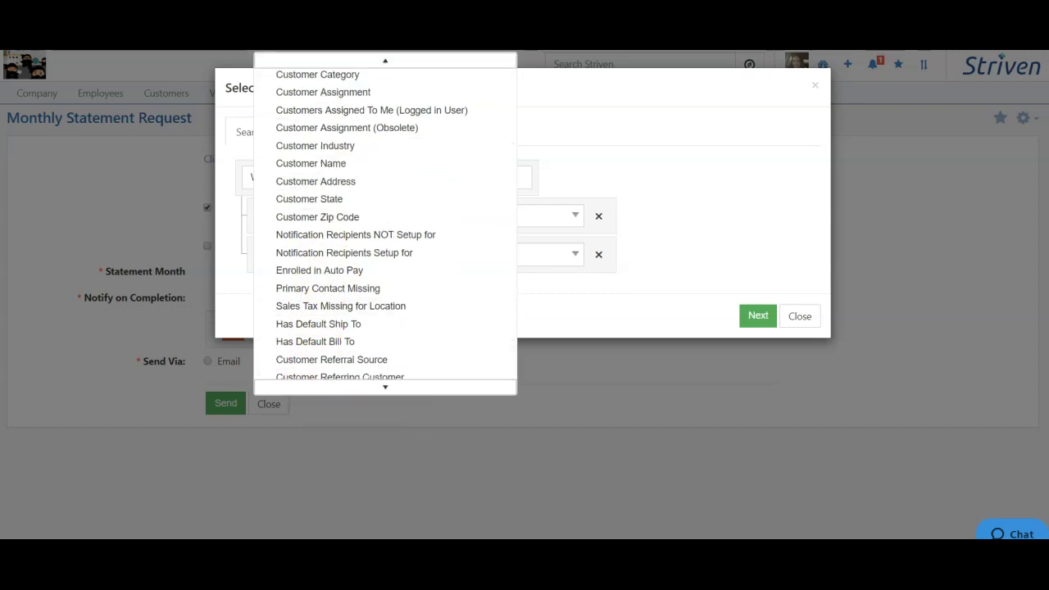
pyautogui.click(788, 201)
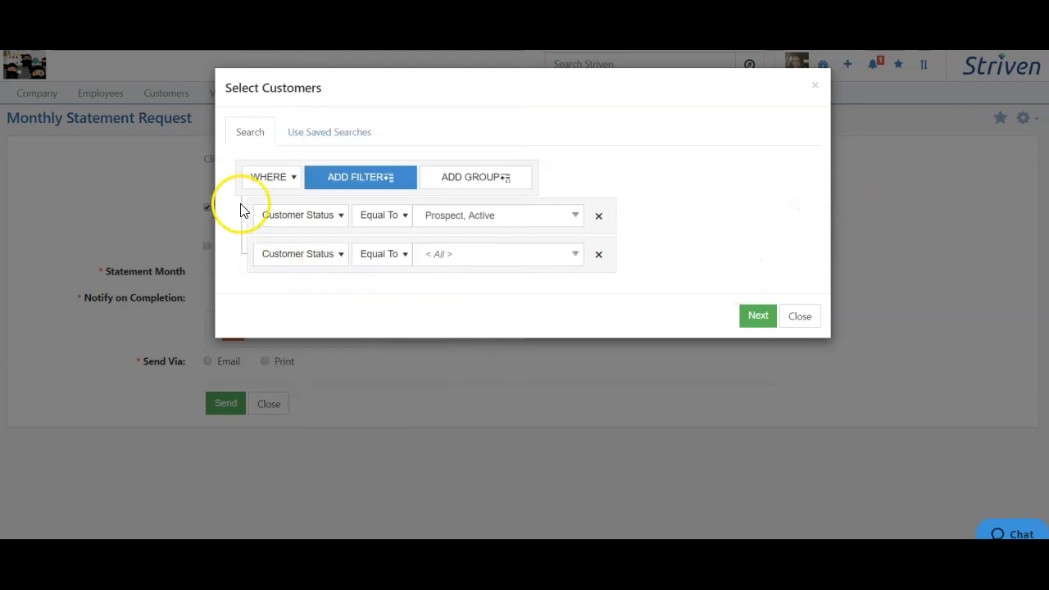
pyautogui.click(598, 255)
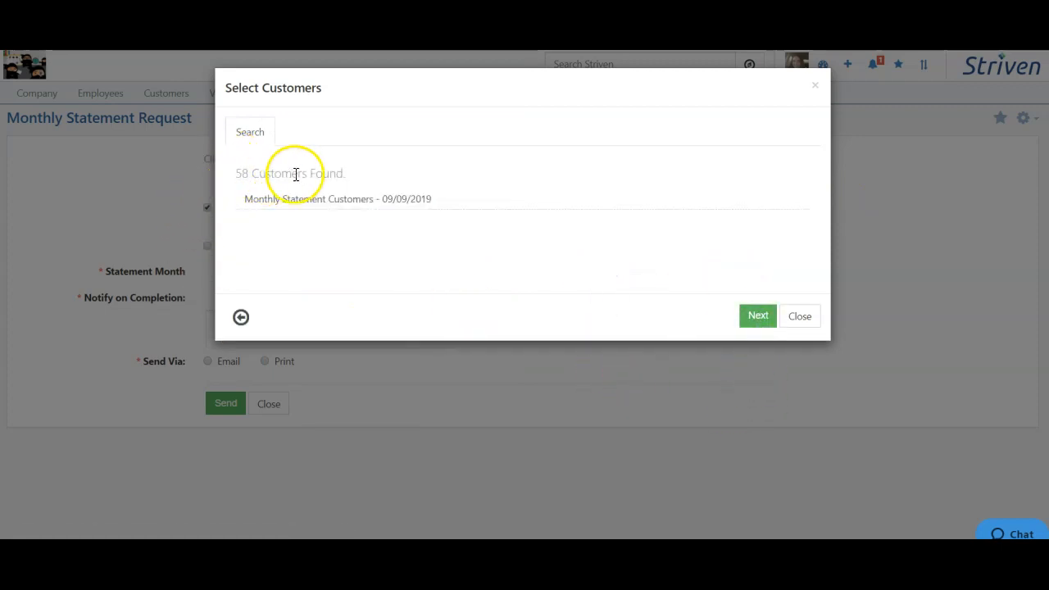
# - Accept the filtered customers for the request, leave it non-recurring, and choose September 2019 as the statement month
pyautogui.click(758, 317)
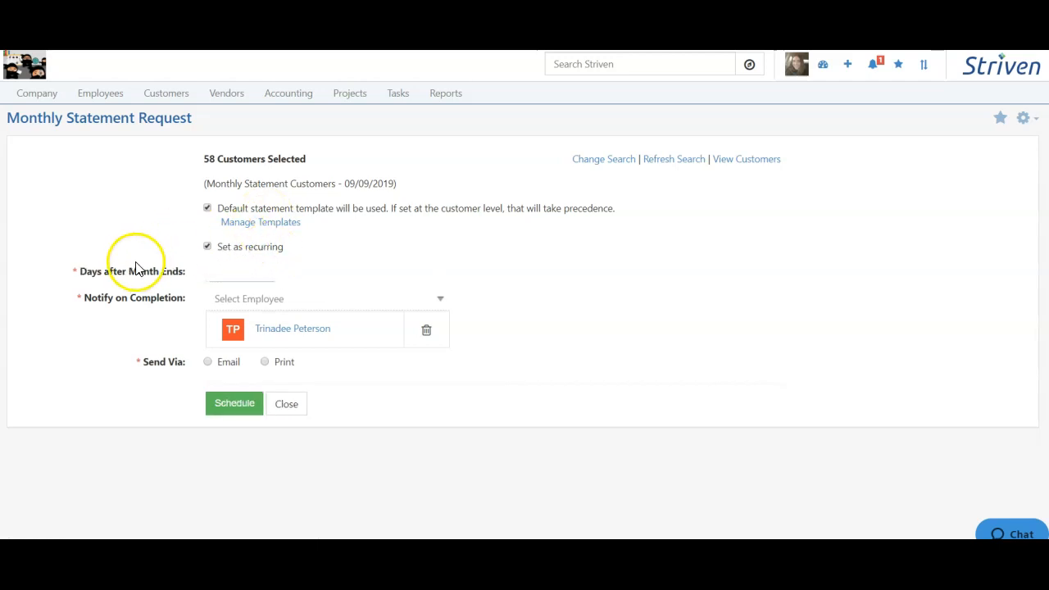
pyautogui.click(250, 248)
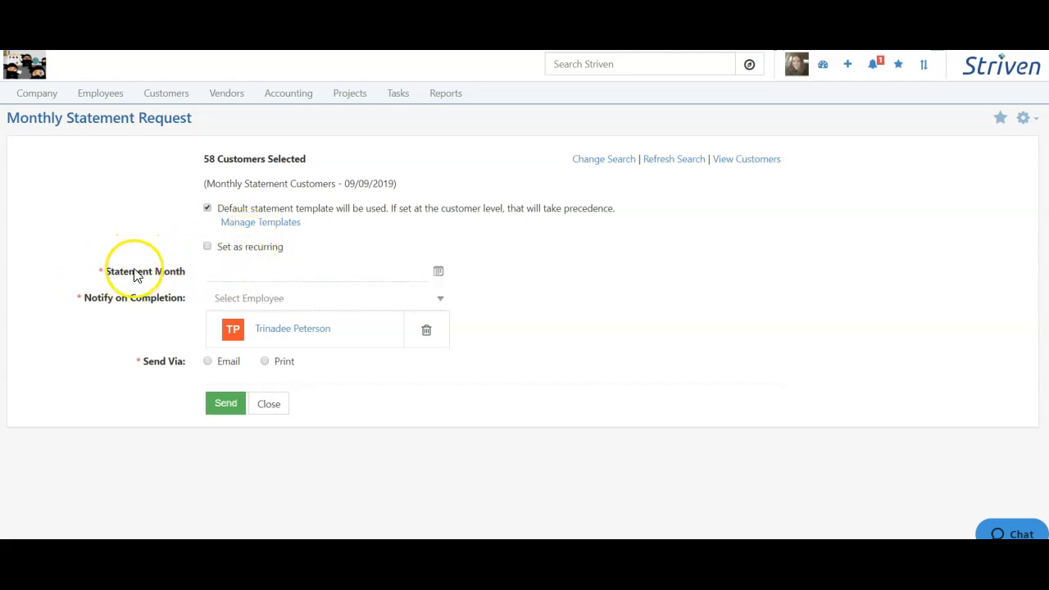
pyautogui.click(439, 271)
pyautogui.click(360, 404)
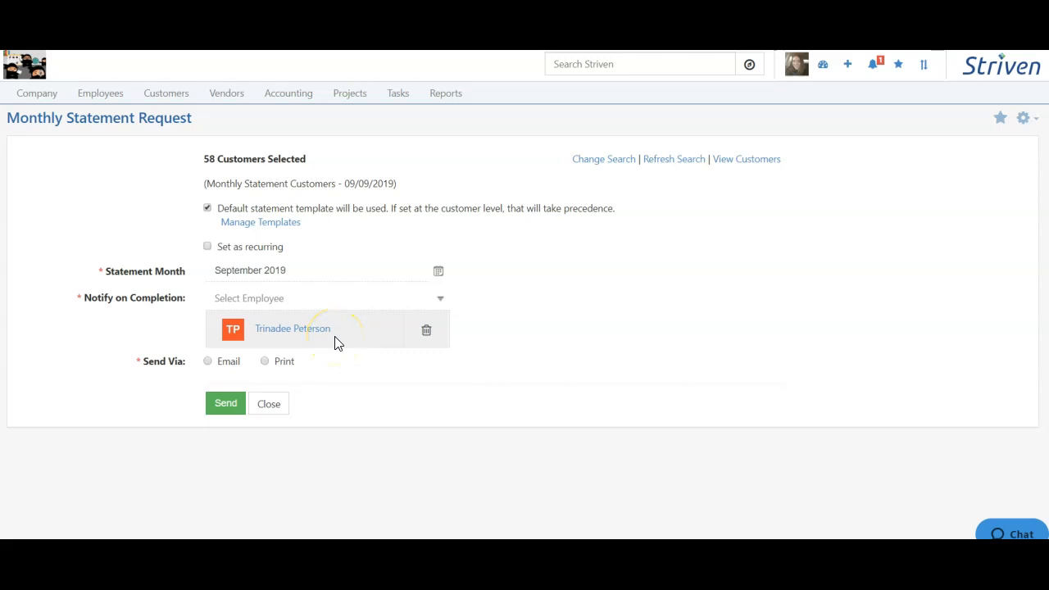
# - Check the employees available for the completion notification and choose Email as the sending method
pyautogui.click(281, 296)
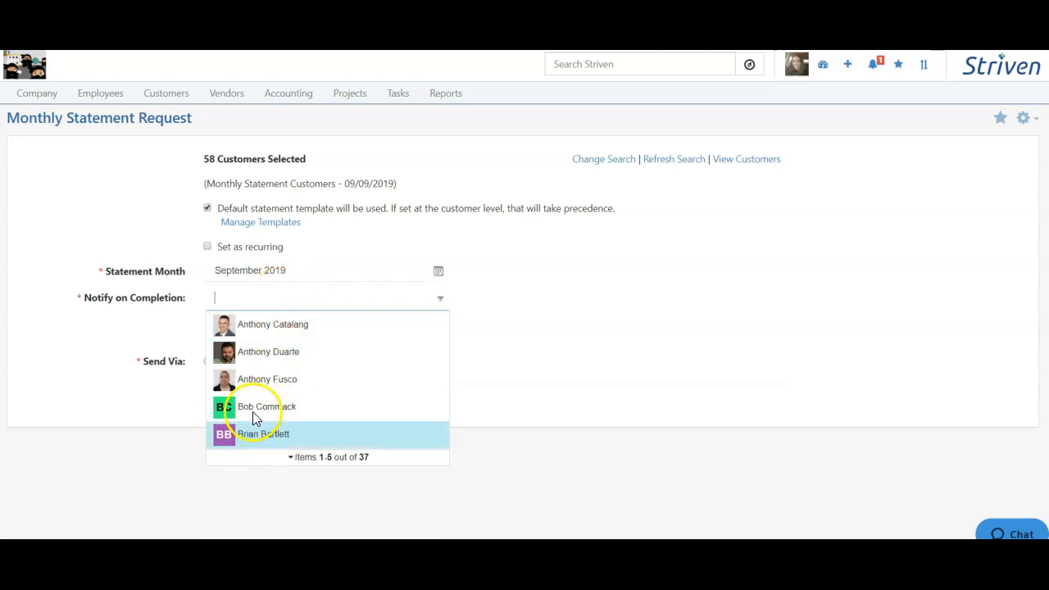
pyautogui.click(582, 289)
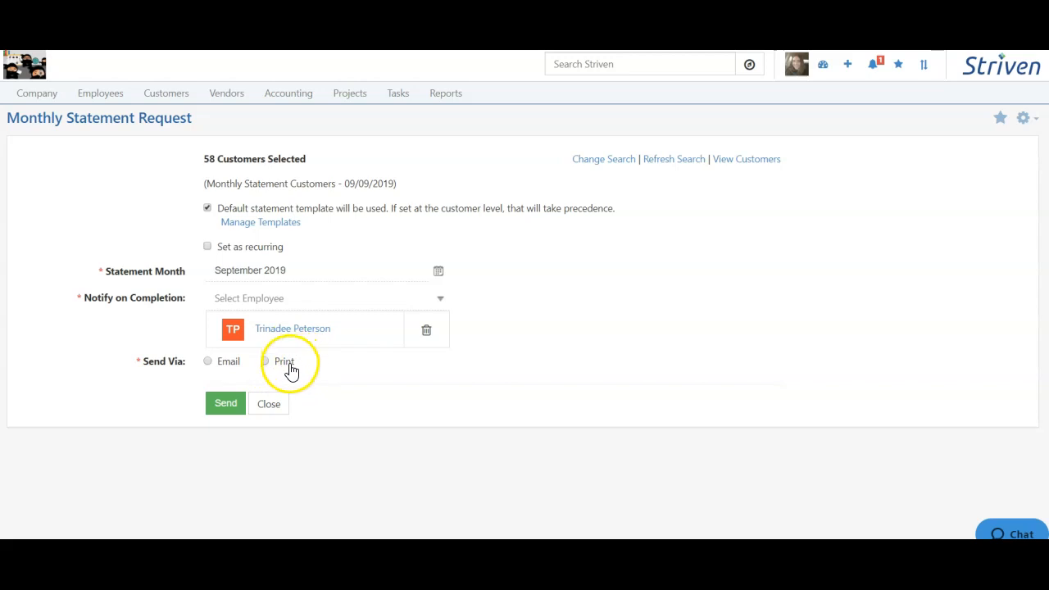
pyautogui.click(228, 362)
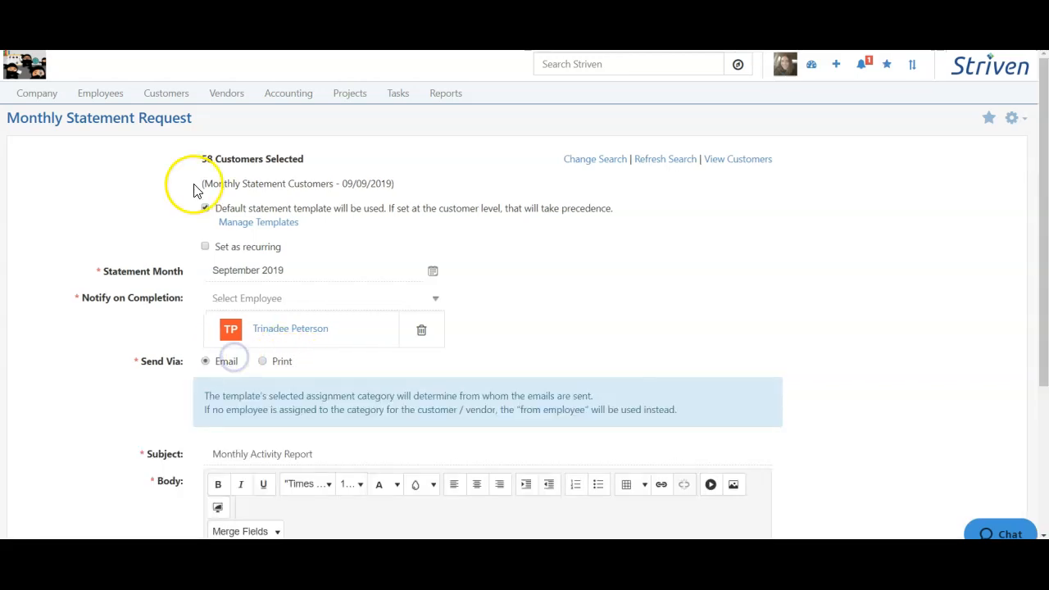
# - Examine the statement email's subject, body text and the merge fields available for the body
pyautogui.scroll(-3, 173, 382)
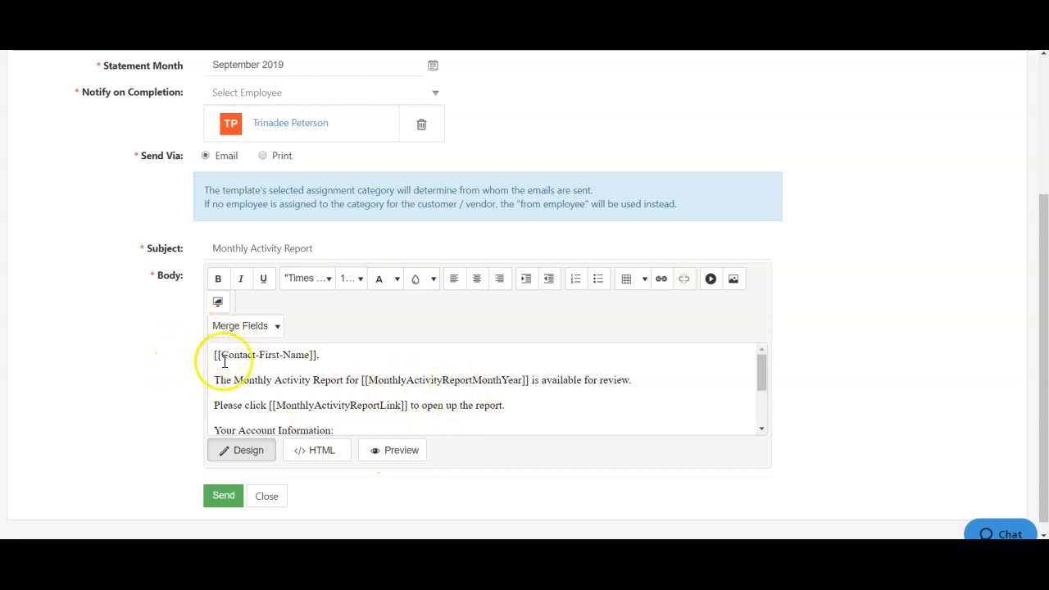
pyautogui.scroll(-2, 292, 399)
pyautogui.scroll(3, 274, 399)
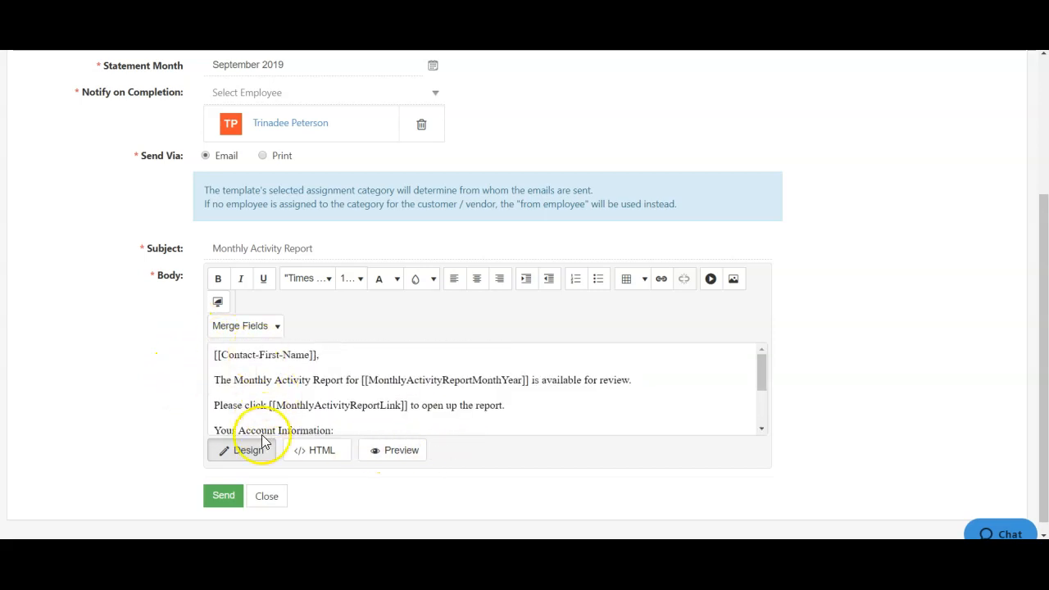
pyautogui.click(278, 326)
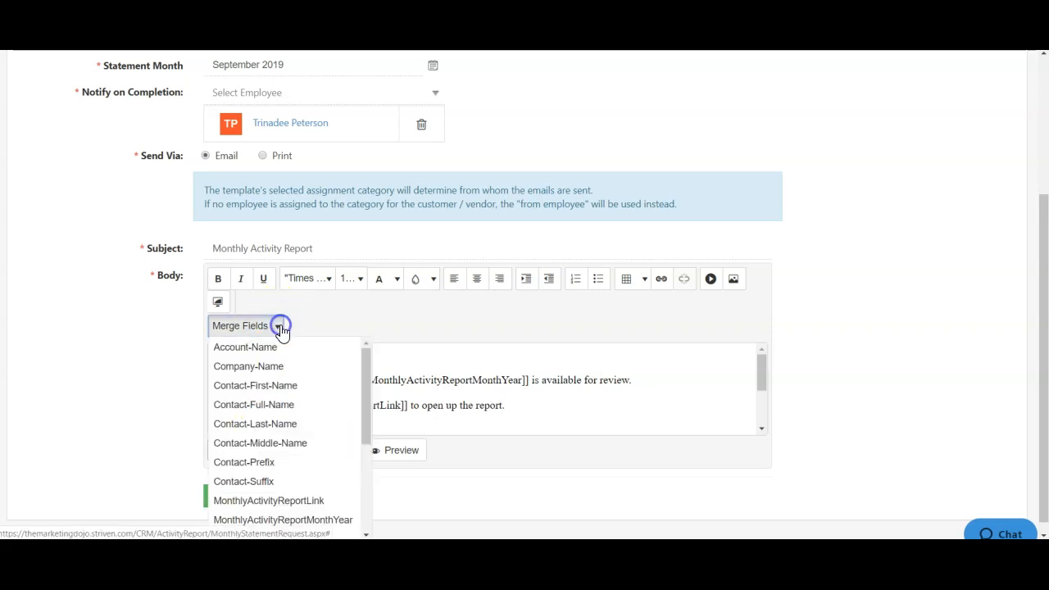
pyautogui.scroll(-5, 262, 484)
pyautogui.scroll(8, 279, 476)
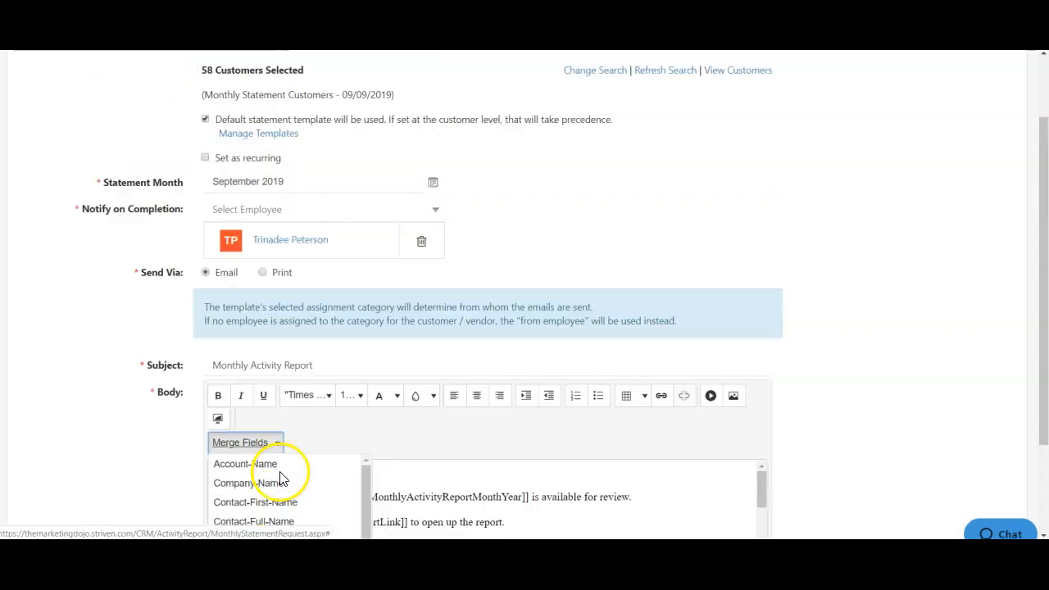
pyautogui.scroll(-3, 273, 455)
pyautogui.click(274, 395)
pyautogui.scroll(3, 188, 389)
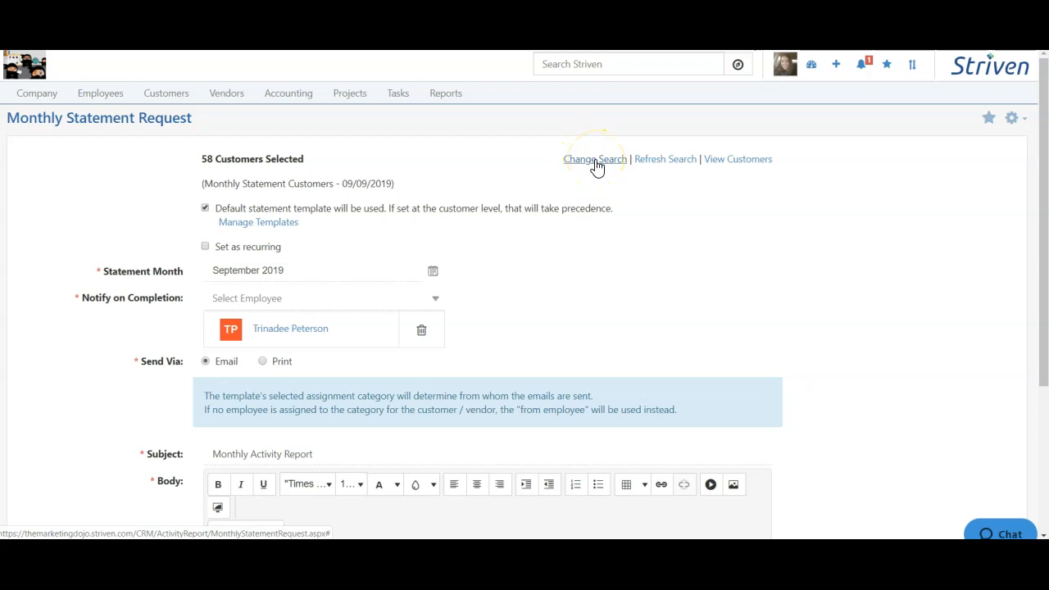
# - Refresh the customer search and review the selected customers' recipients and open balances
pyautogui.click(660, 162)
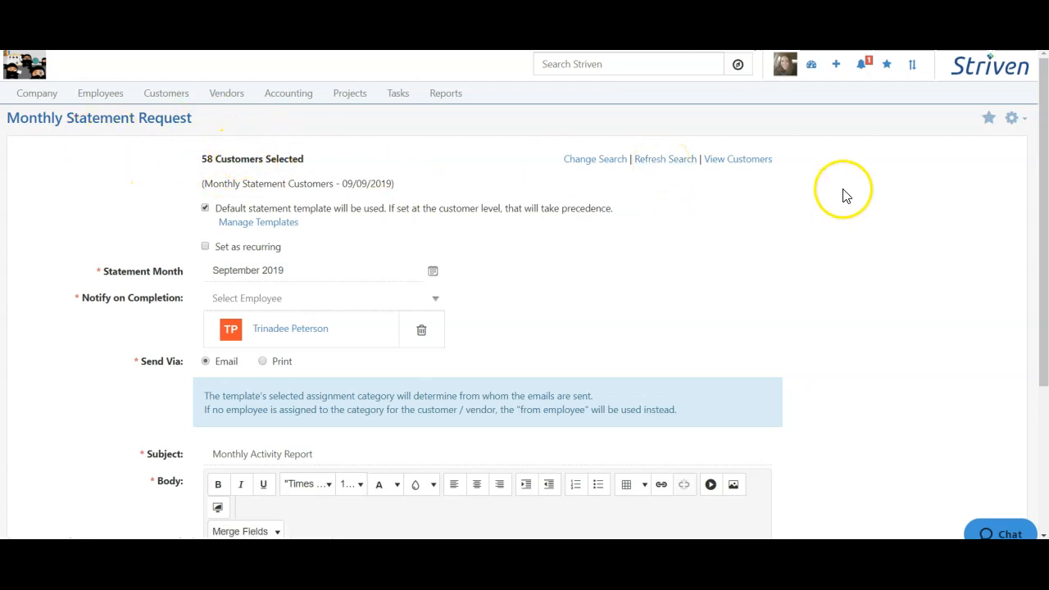
pyautogui.click(738, 161)
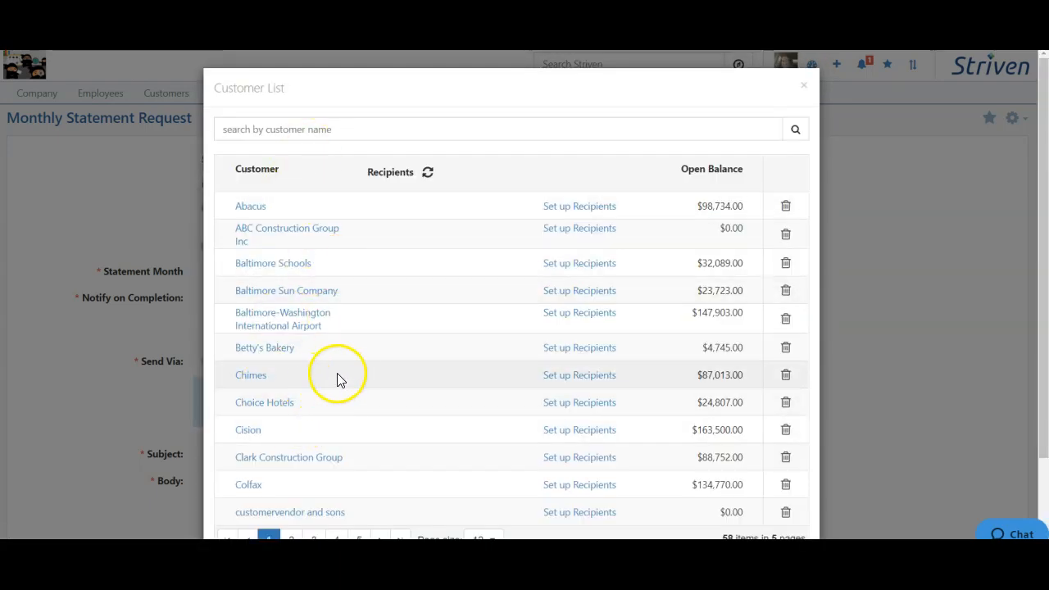
pyautogui.scroll(-2, 460, 148)
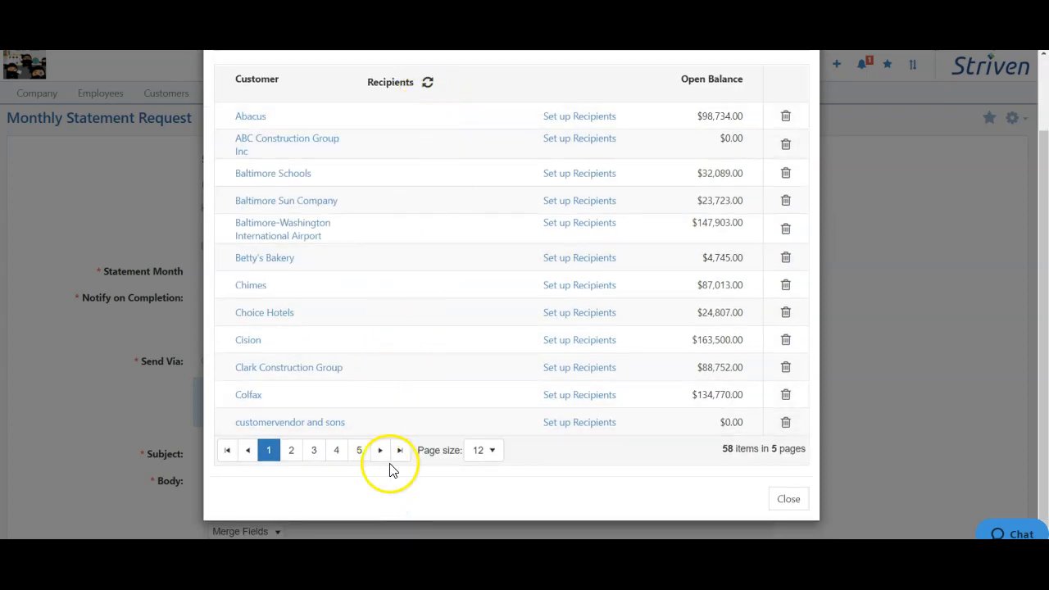
pyautogui.scroll(2, 385, 393)
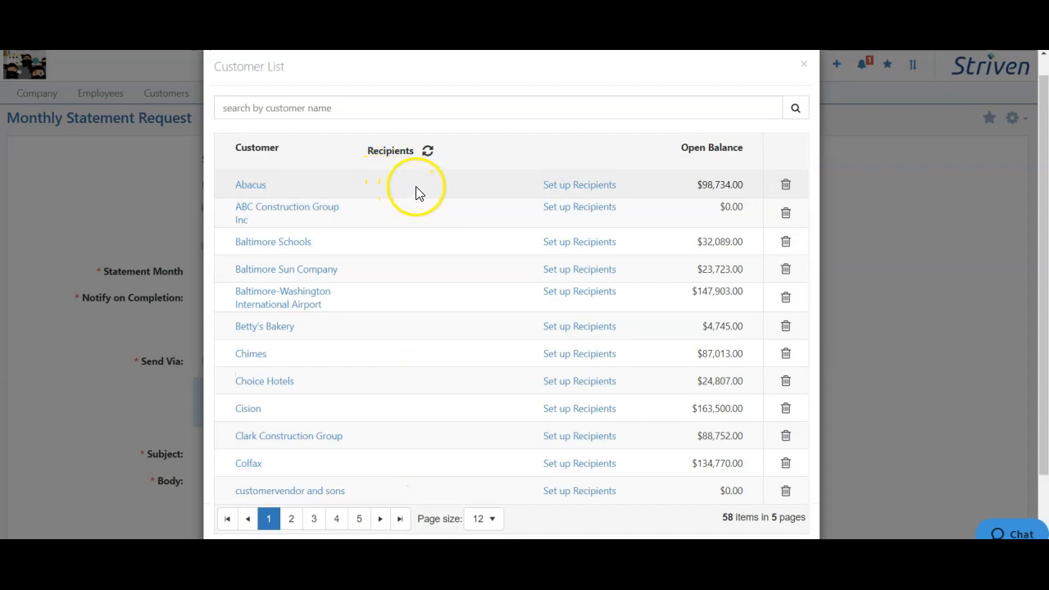
# - Set up Abacus's three named contacts as its monthly statement recipients and refresh the recipients in the customer list
pyautogui.click(558, 188)
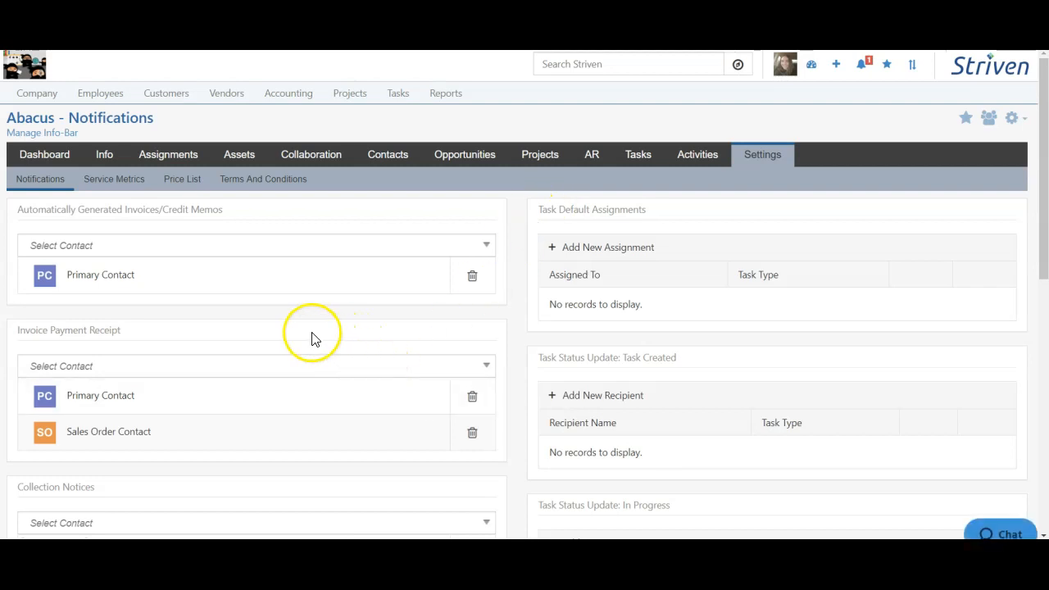
pyautogui.scroll(-10, 314, 306)
pyautogui.click(122, 250)
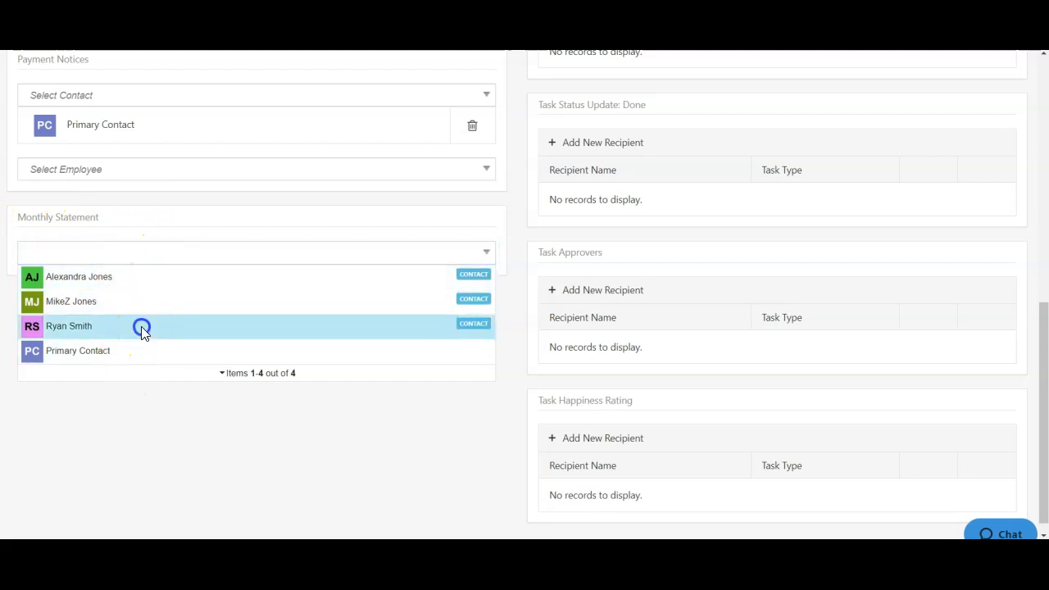
pyautogui.click(142, 328)
pyautogui.click(137, 246)
pyautogui.click(119, 277)
pyautogui.click(112, 259)
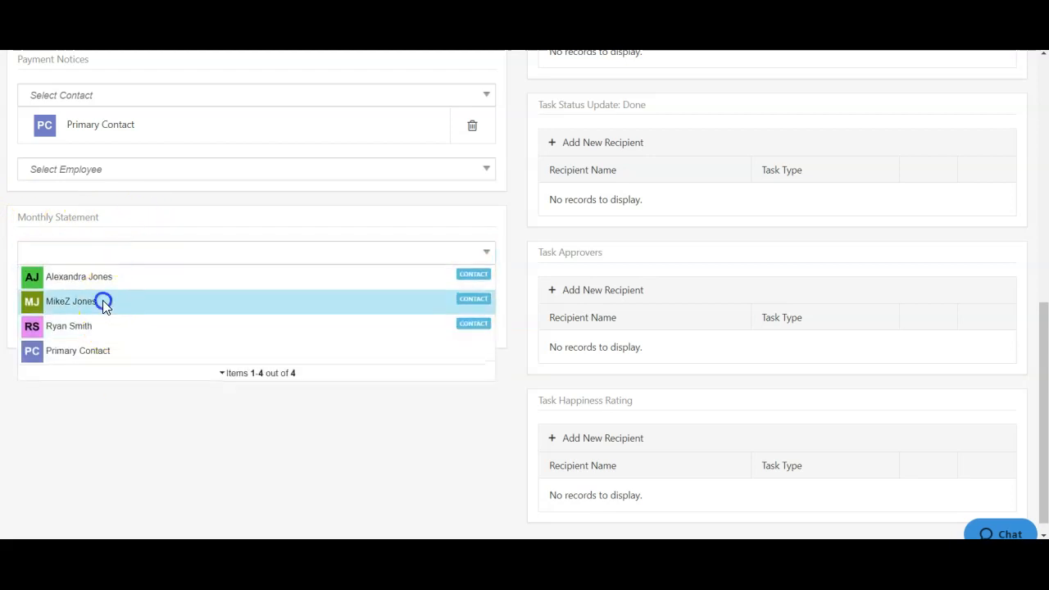
pyautogui.click(104, 301)
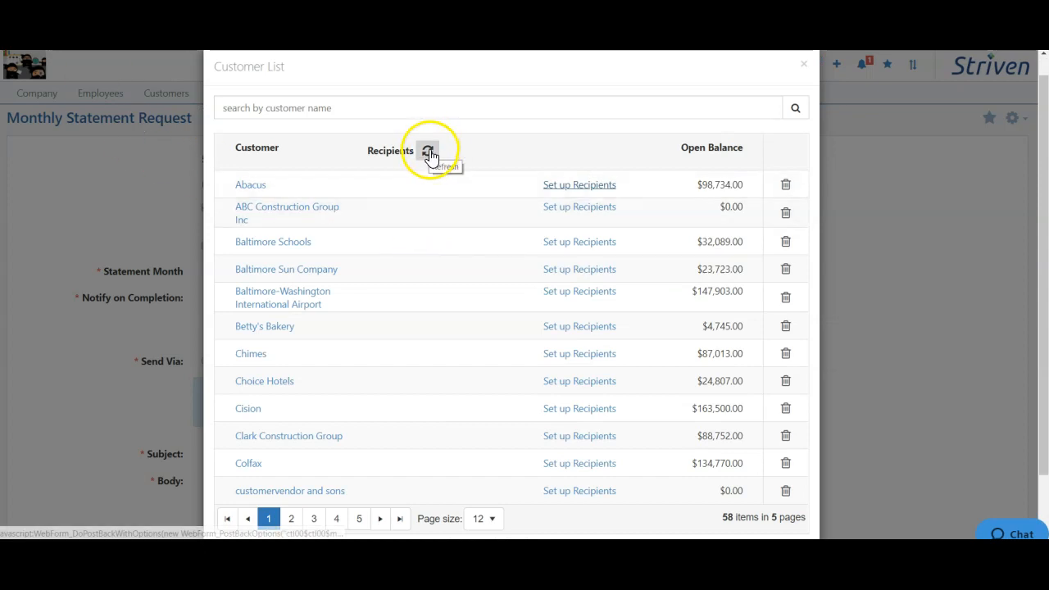
pyautogui.click(430, 152)
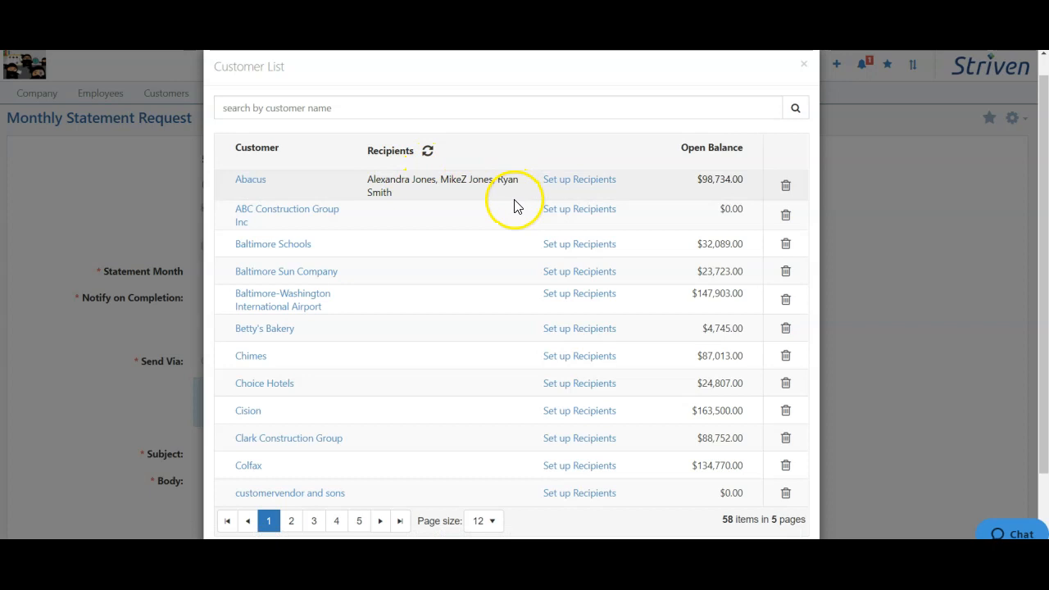
# - Close the customer list and send the monthly statement request
pyautogui.scroll(-2, 515, 201)
pyautogui.click(779, 501)
pyautogui.scroll(-4, 792, 414)
pyautogui.click(224, 486)
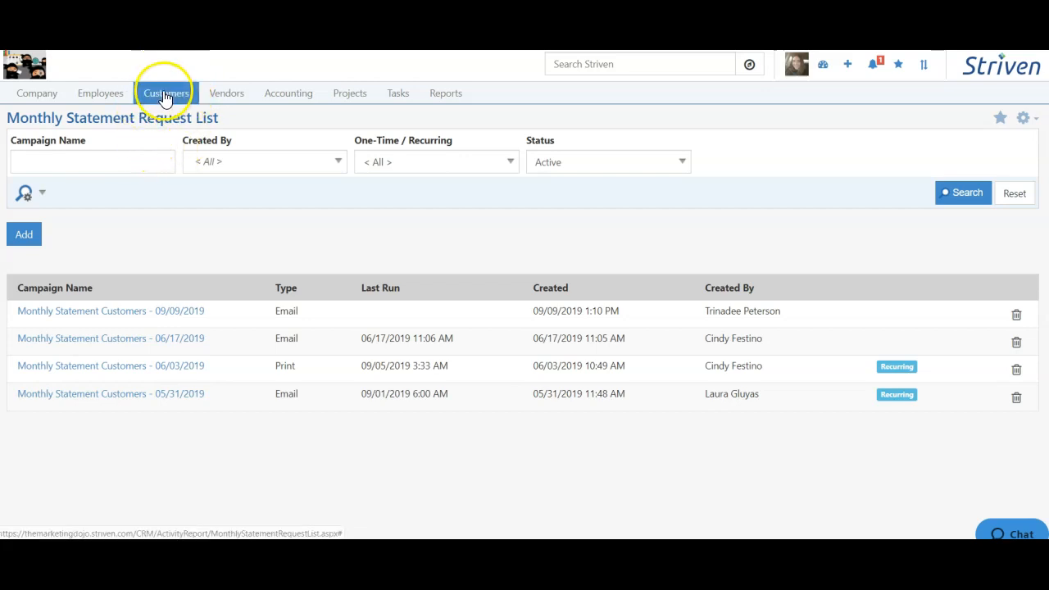
# - Open the notification settings of the customer Betty's Bakery from the customer list
pyautogui.click(158, 95)
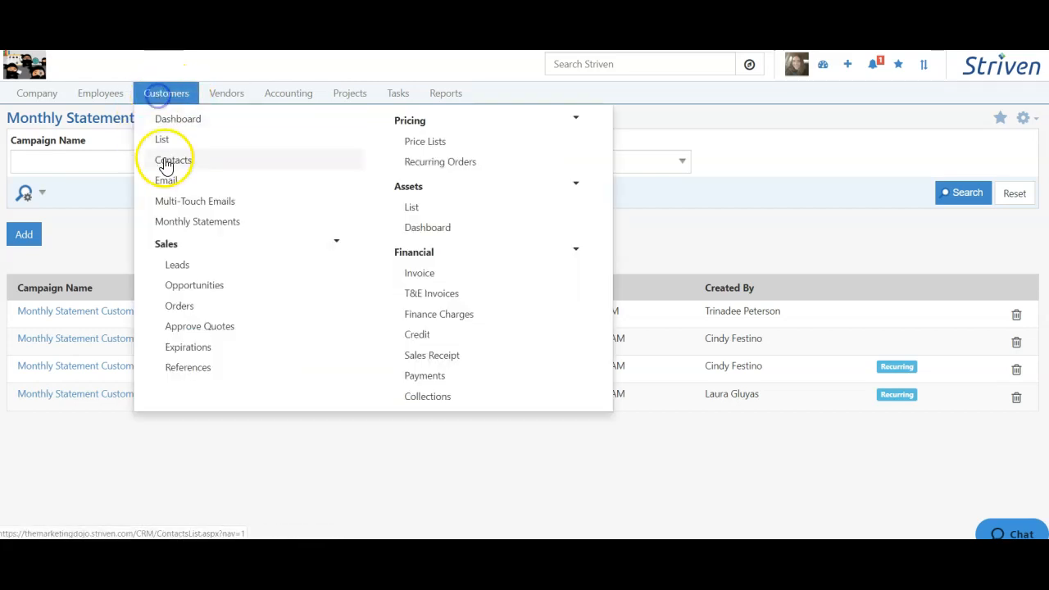
pyautogui.click(153, 137)
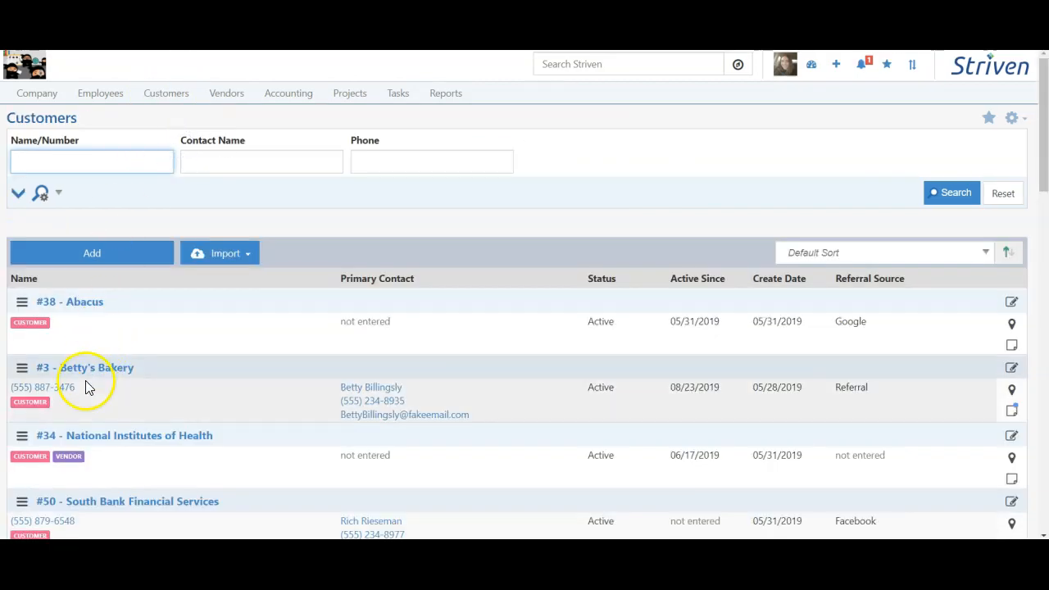
pyautogui.click(96, 370)
pyautogui.click(340, 155)
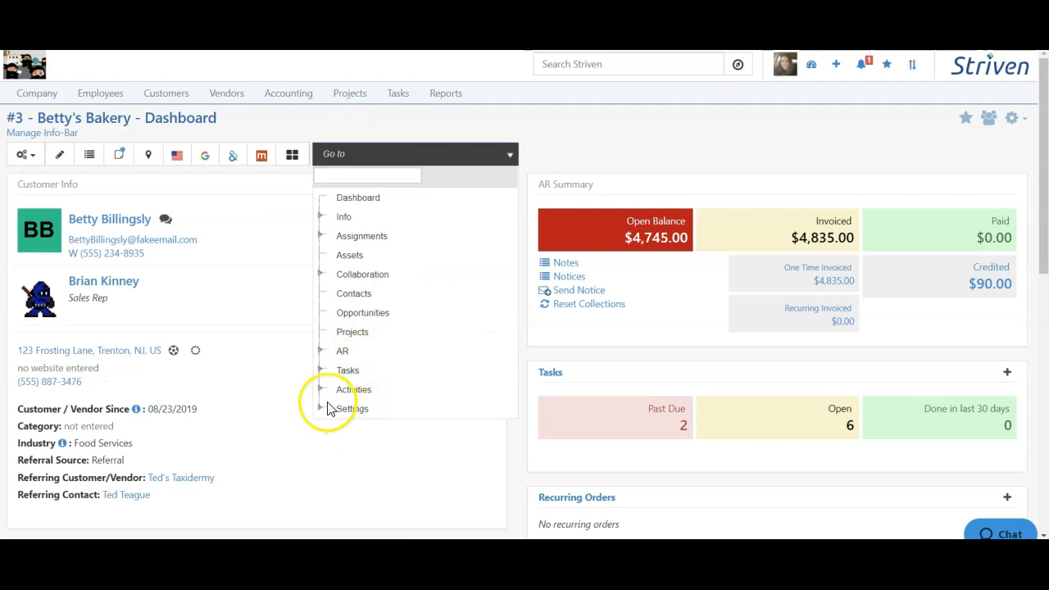
pyautogui.click(353, 408)
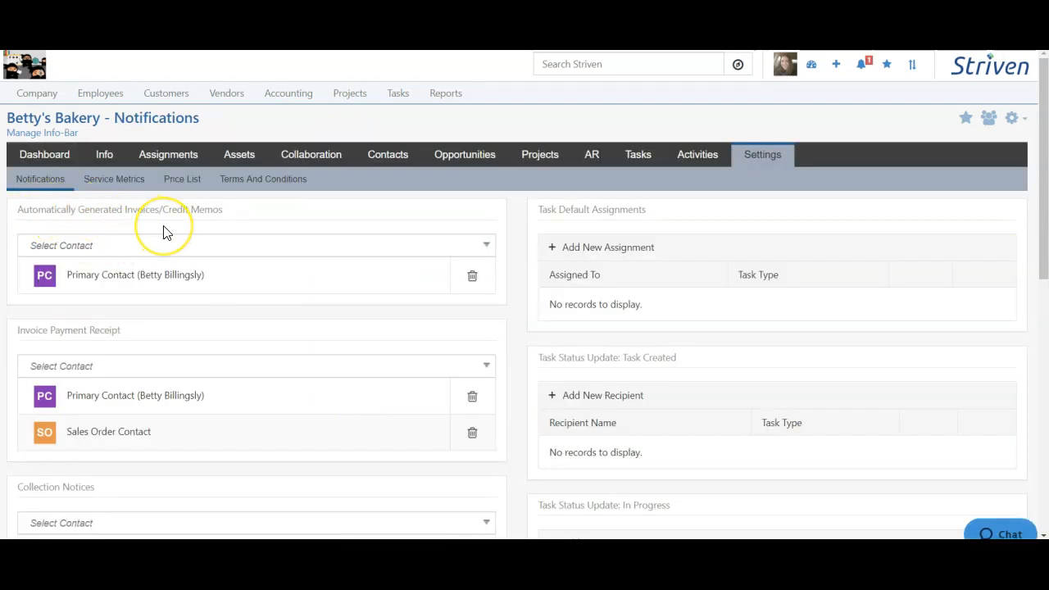
# - Add the named contact of Betty's Bakery as its monthly statement recipient
pyautogui.click(152, 250)
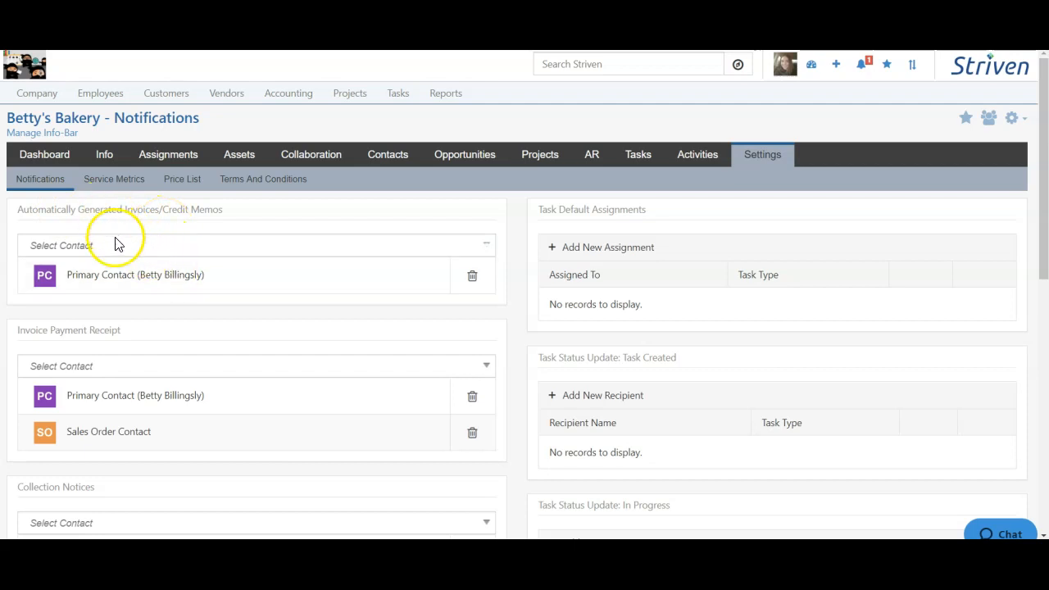
pyautogui.scroll(-5, 94, 307)
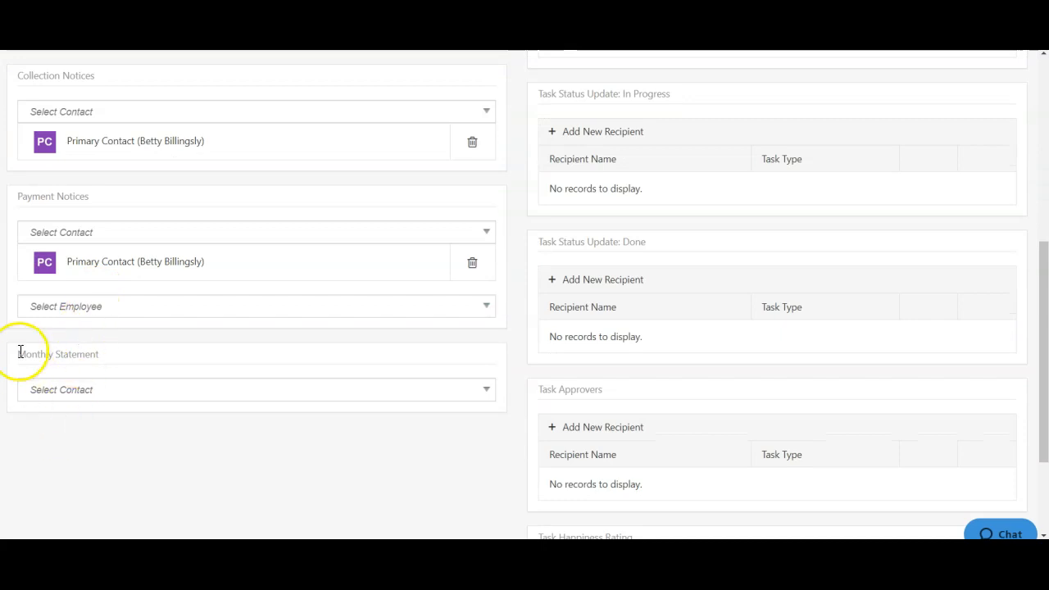
pyautogui.click(74, 399)
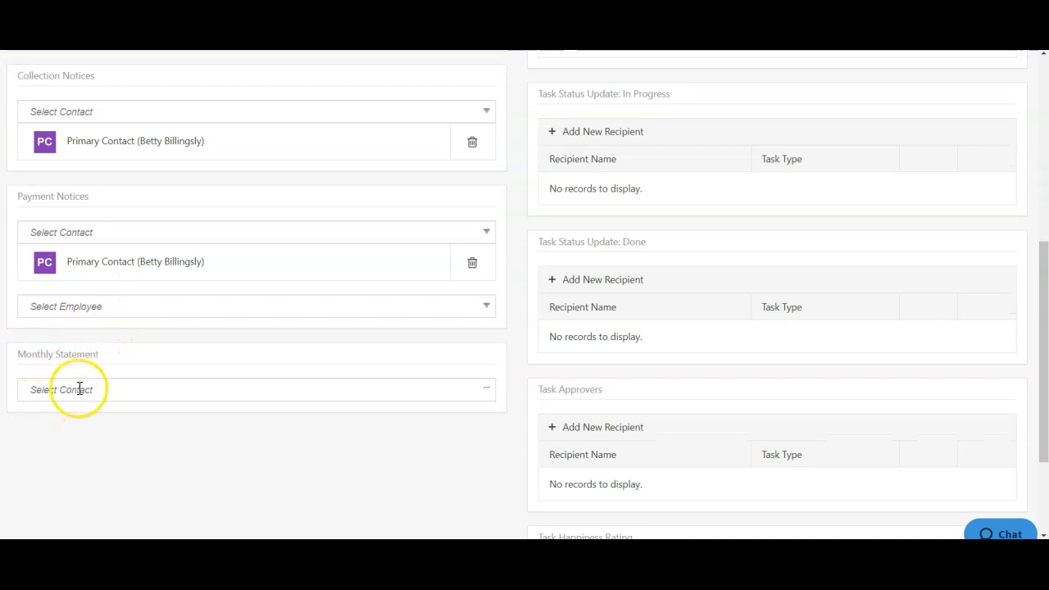
pyautogui.scroll(5, 96, 408)
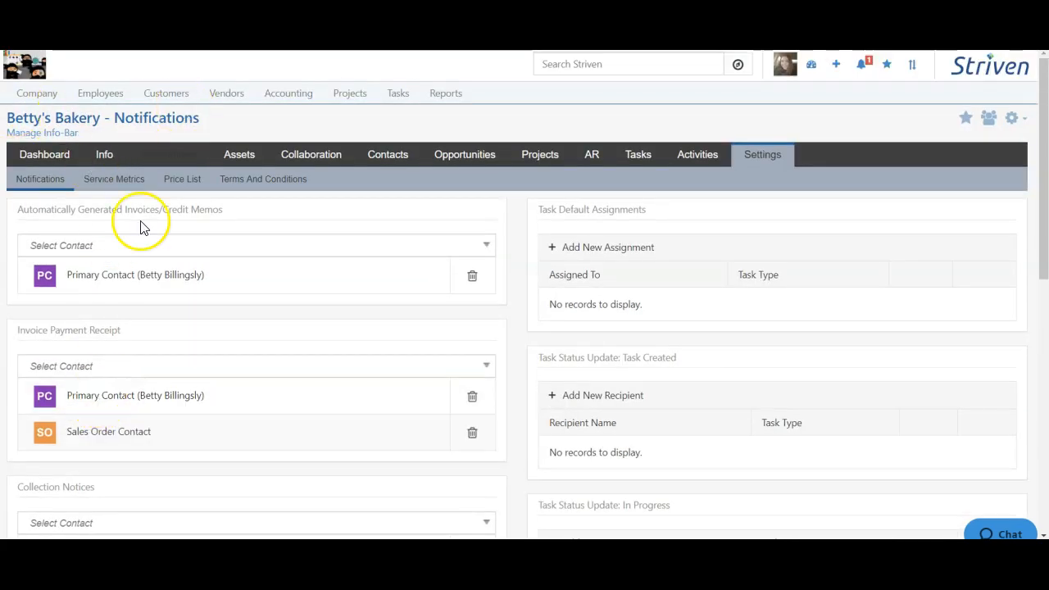
pyautogui.scroll(-7, 105, 440)
pyautogui.click(82, 261)
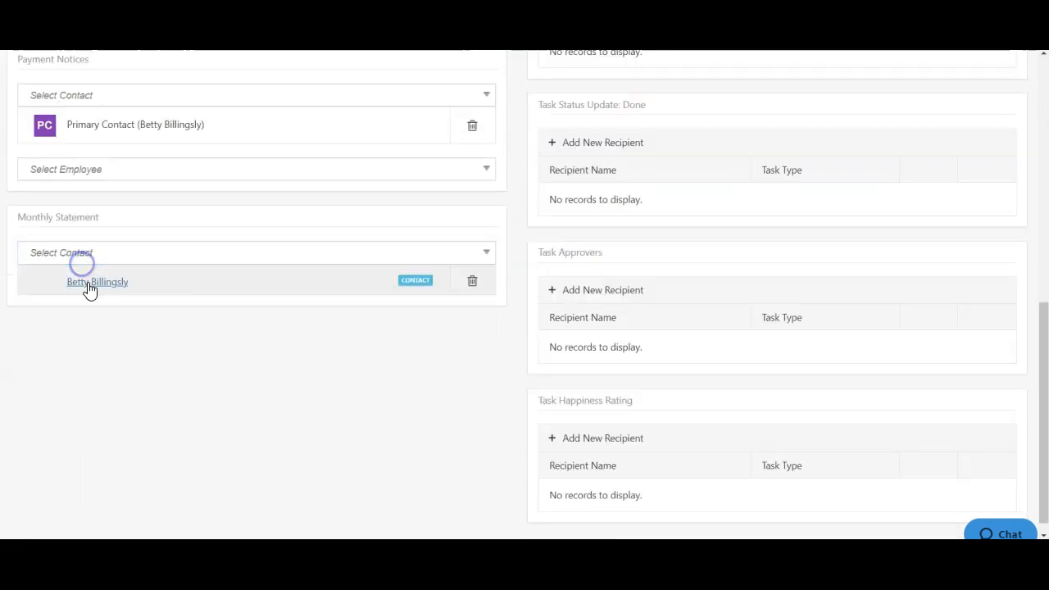